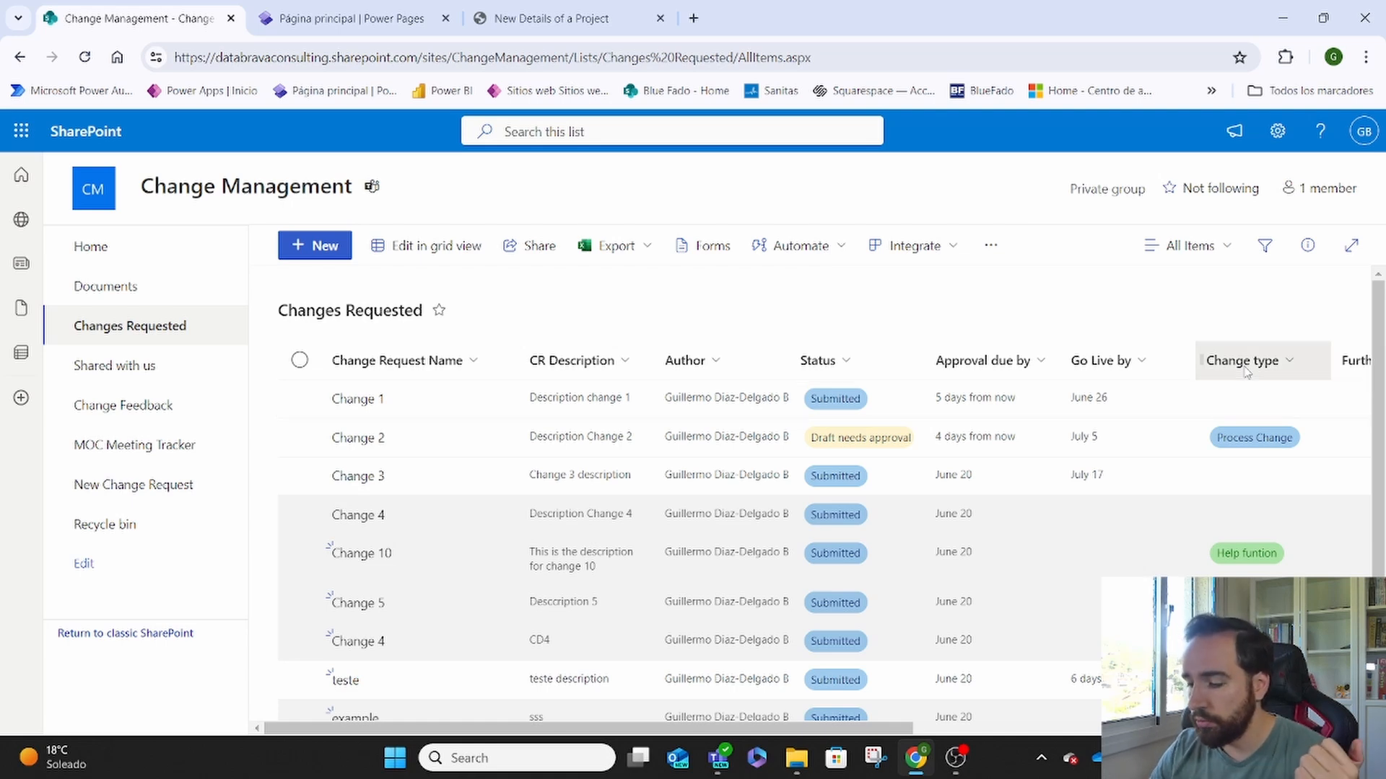
Step: Filter the Changes Requested list by Change type to show only Process Change items
left_click(1243, 361)
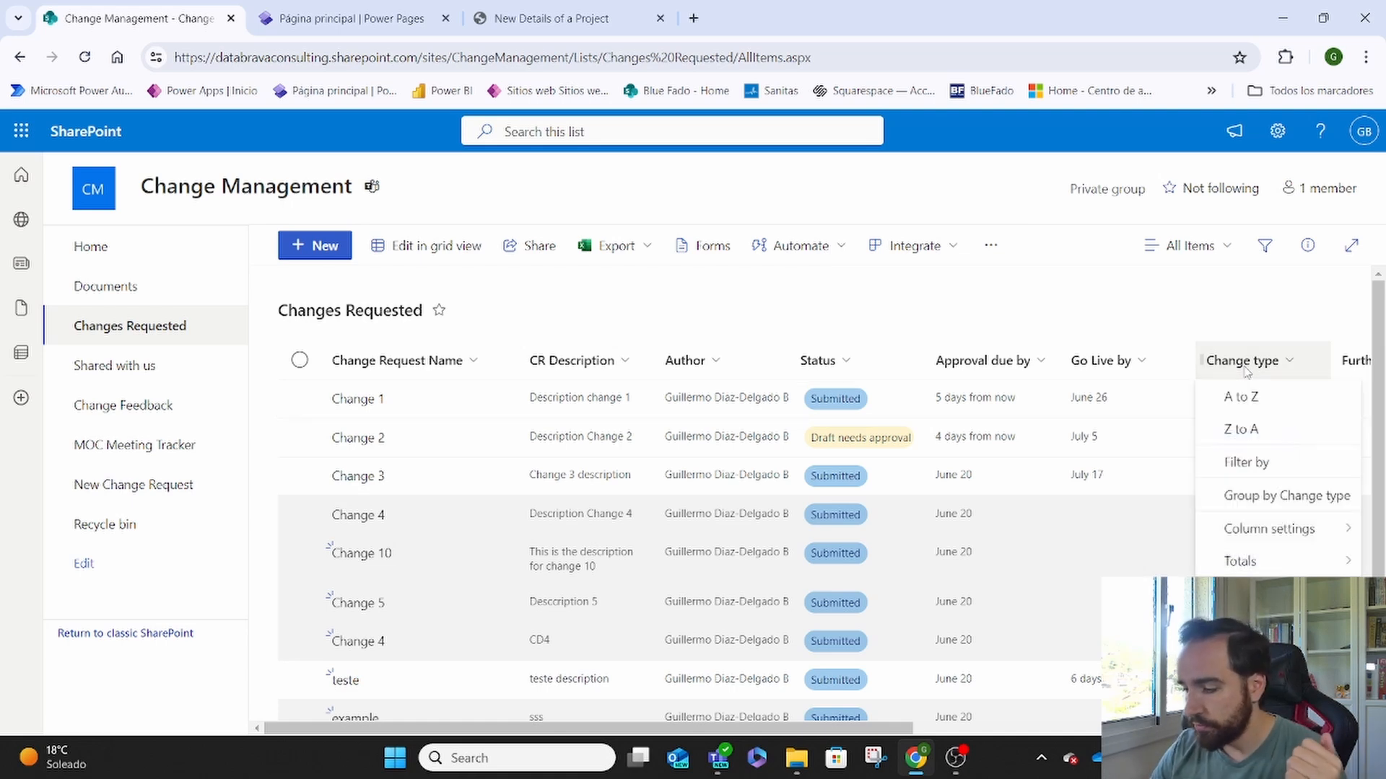
left_click(1241, 463)
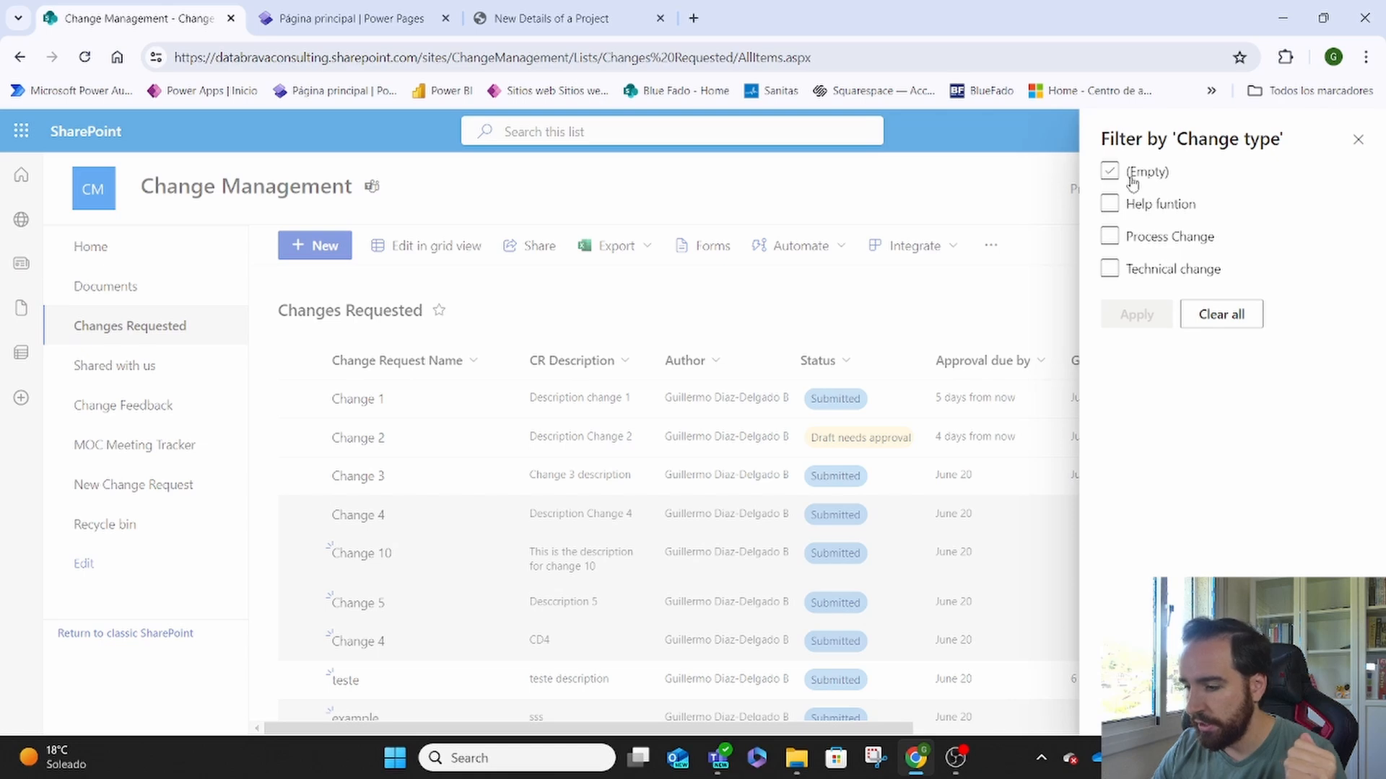
left_click(1110, 205)
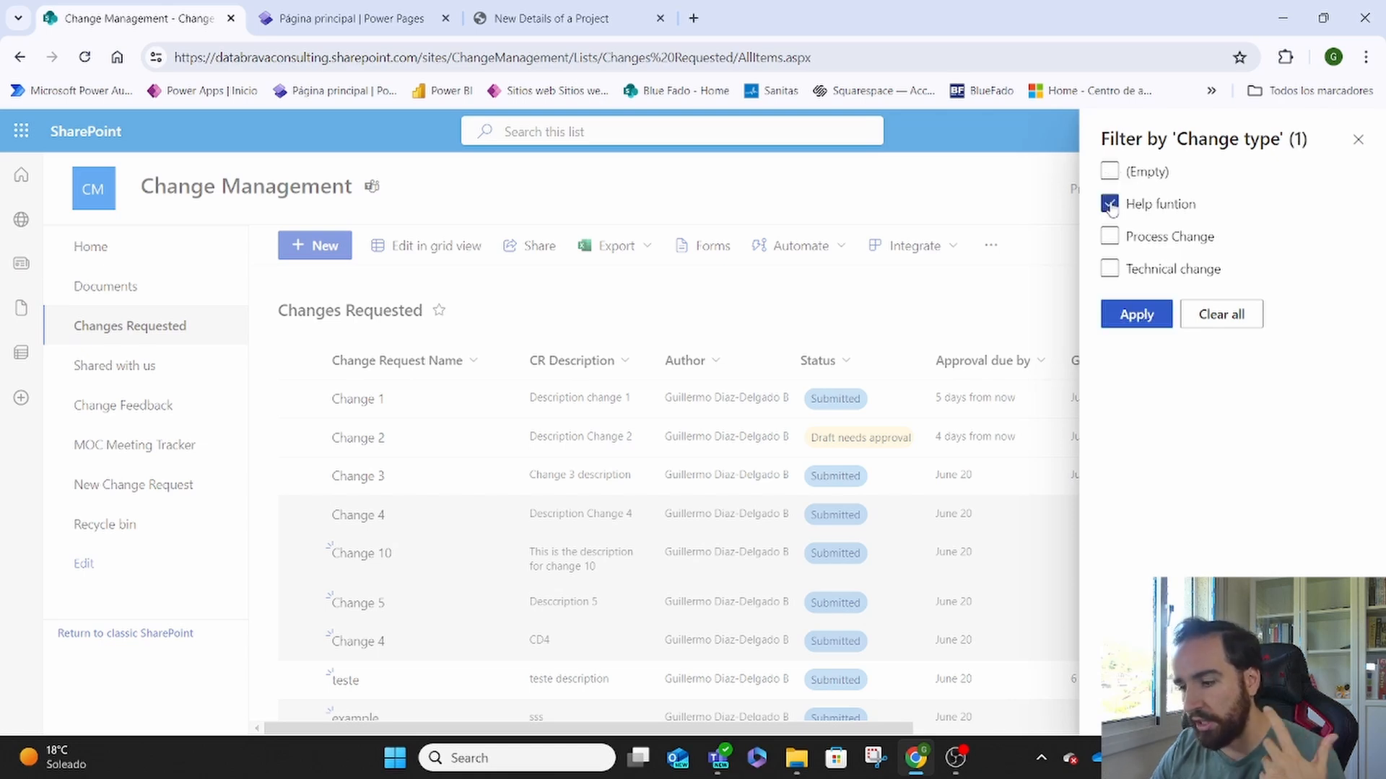
left_click(1110, 238)
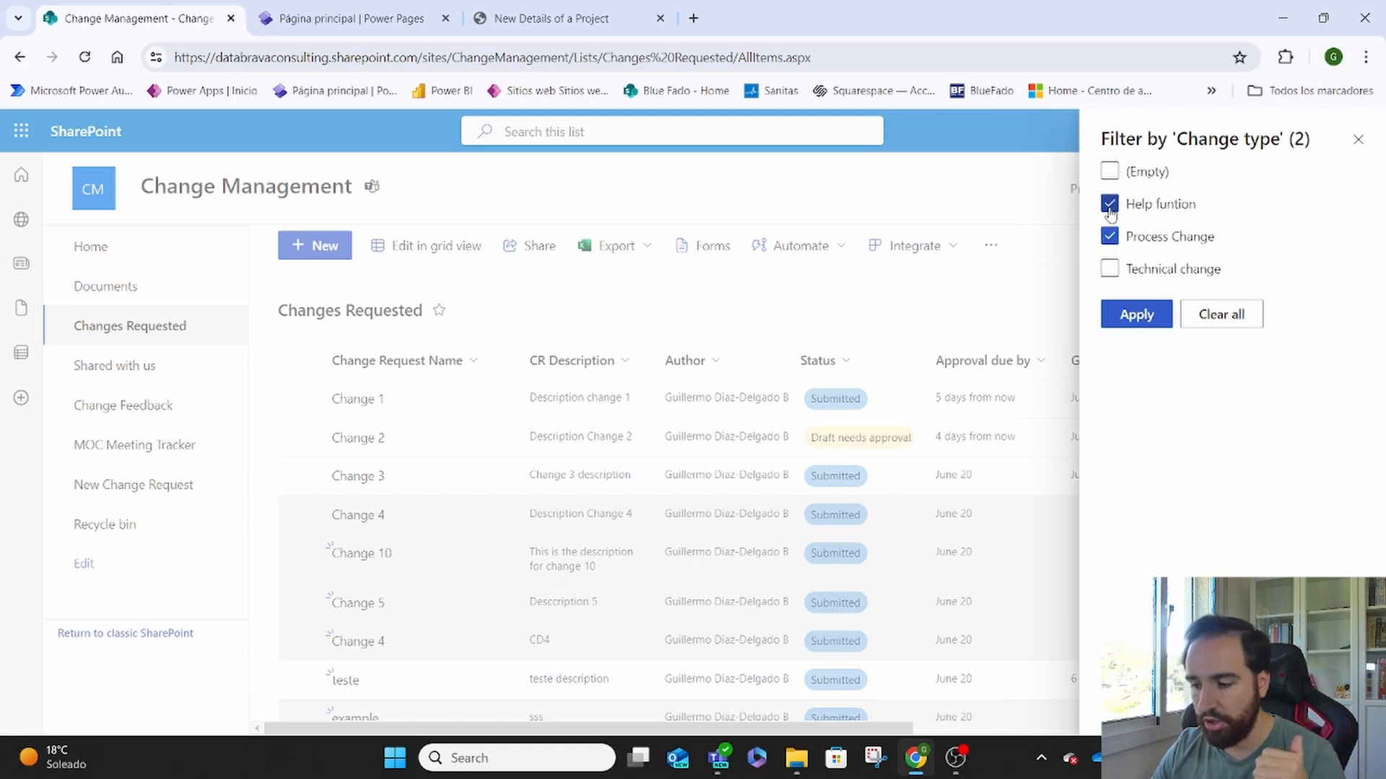
left_click(1135, 314)
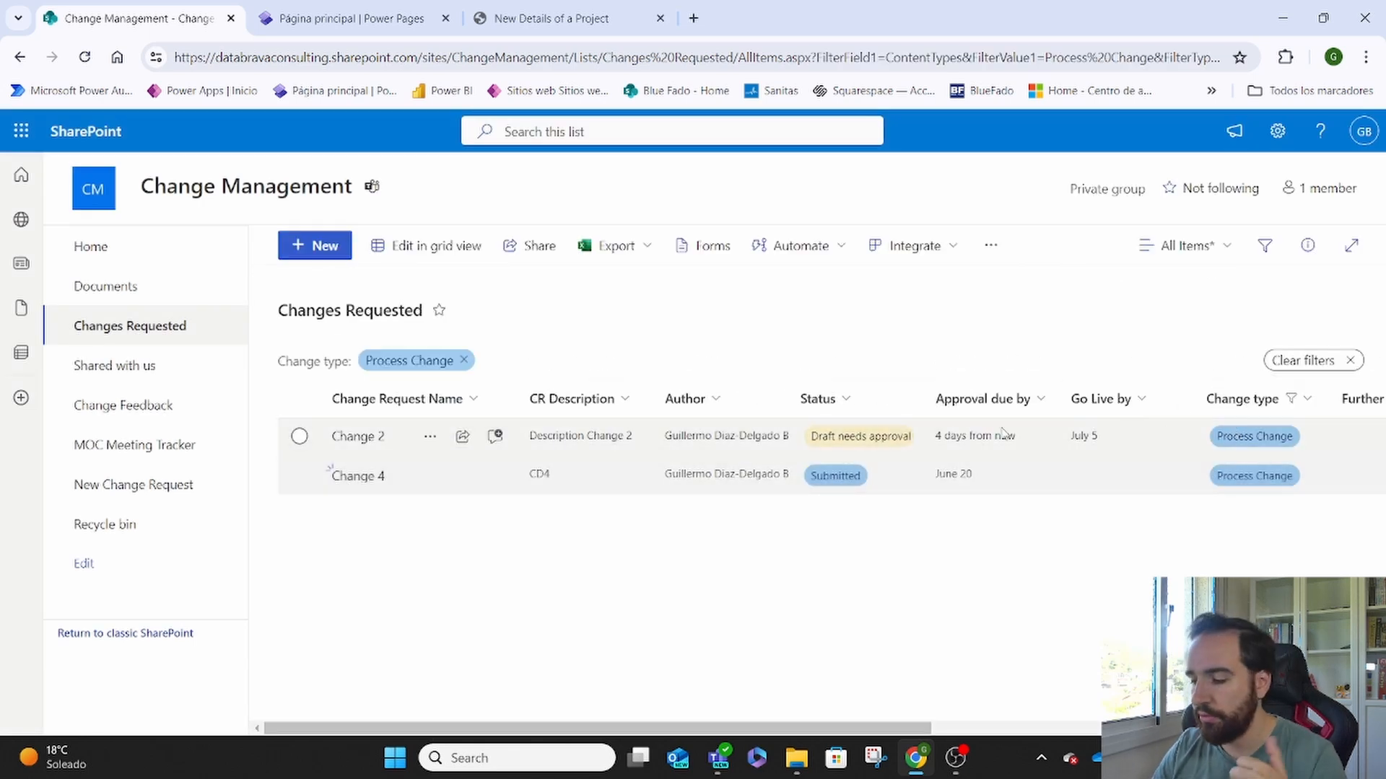
Step: Switch the Change type filter to show only Technical change items
left_click(1293, 406)
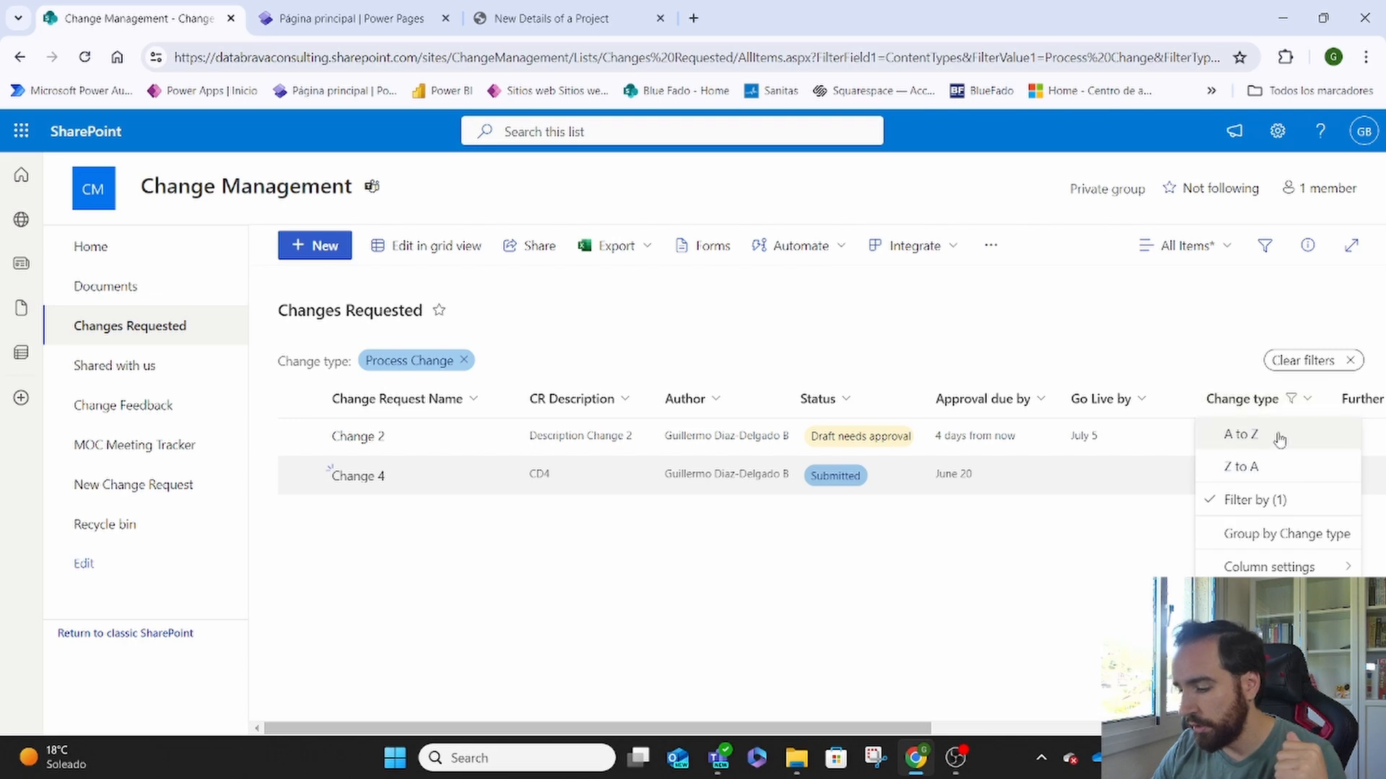
left_click(1233, 505)
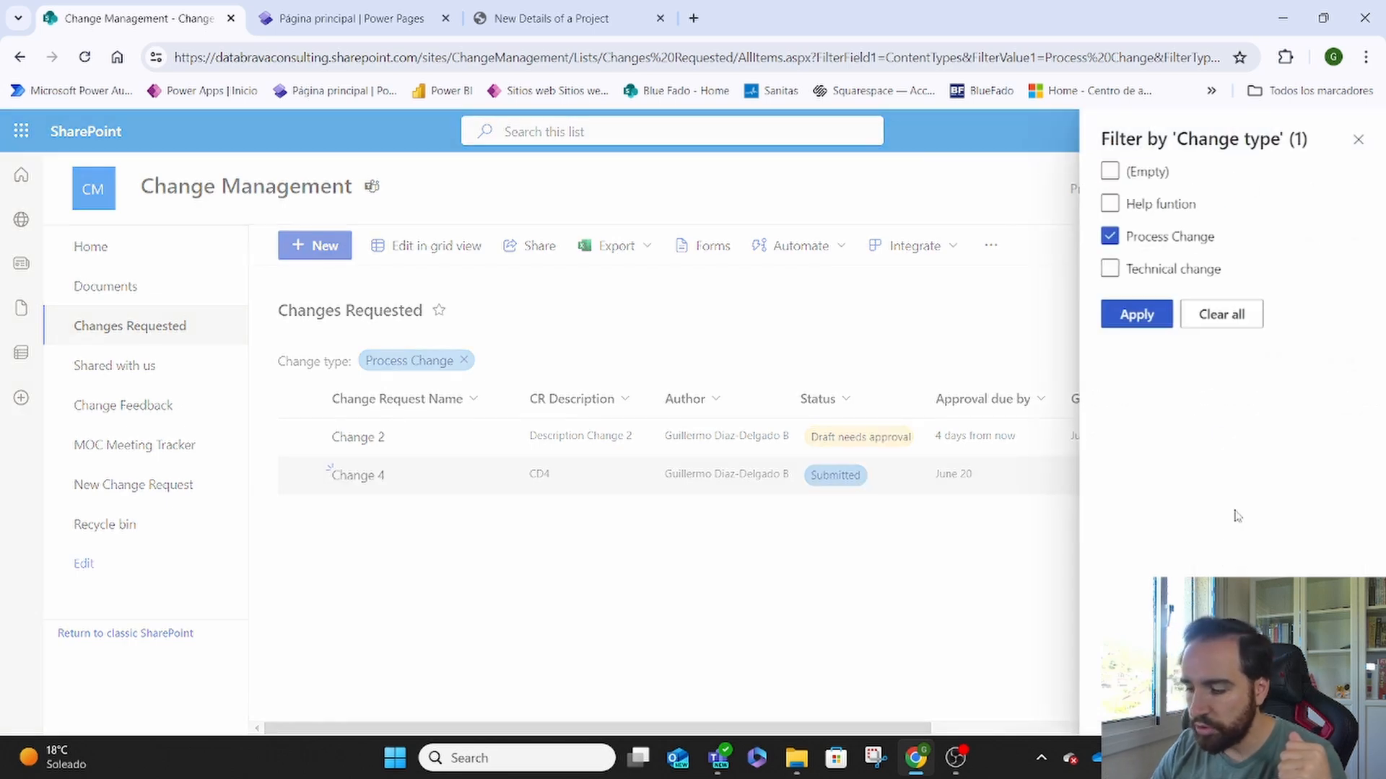
left_click(1109, 268)
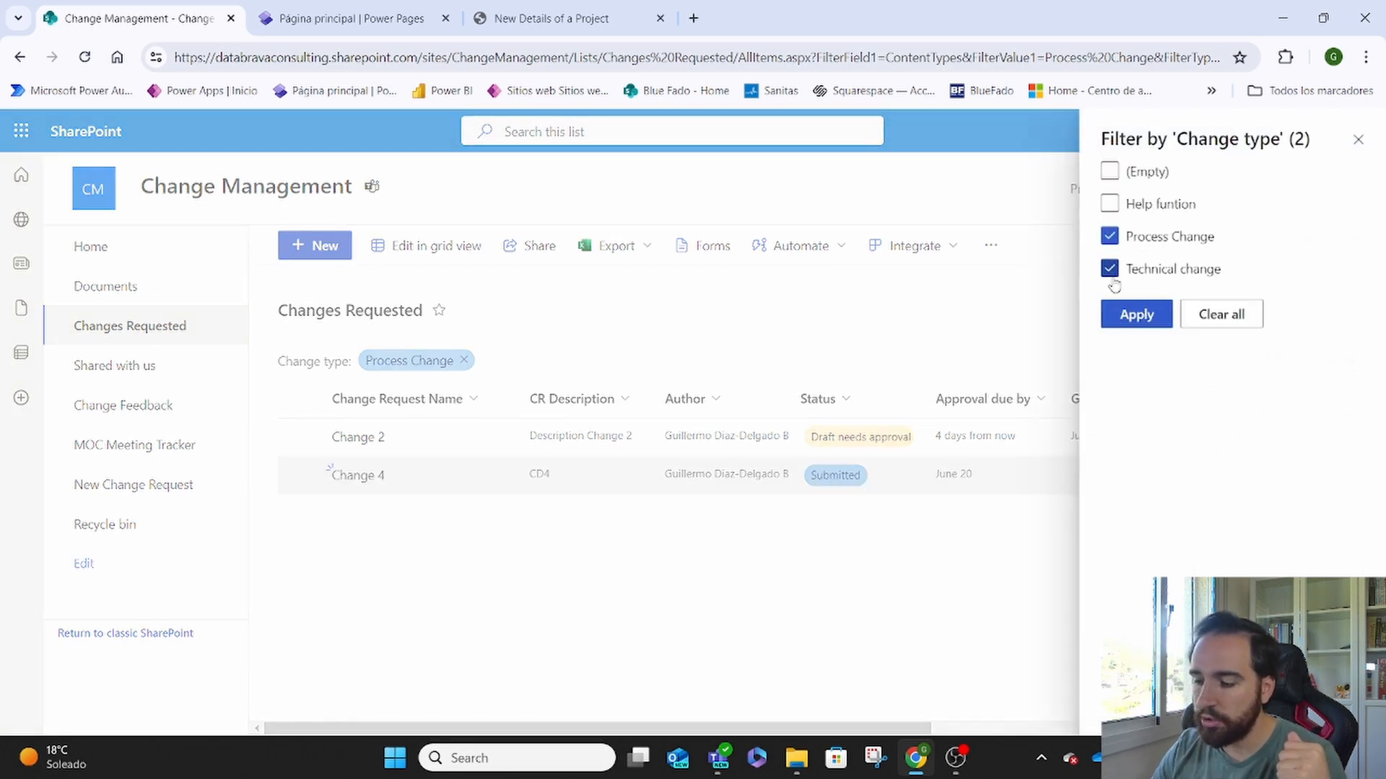
left_click(1109, 236)
left_click(1130, 317)
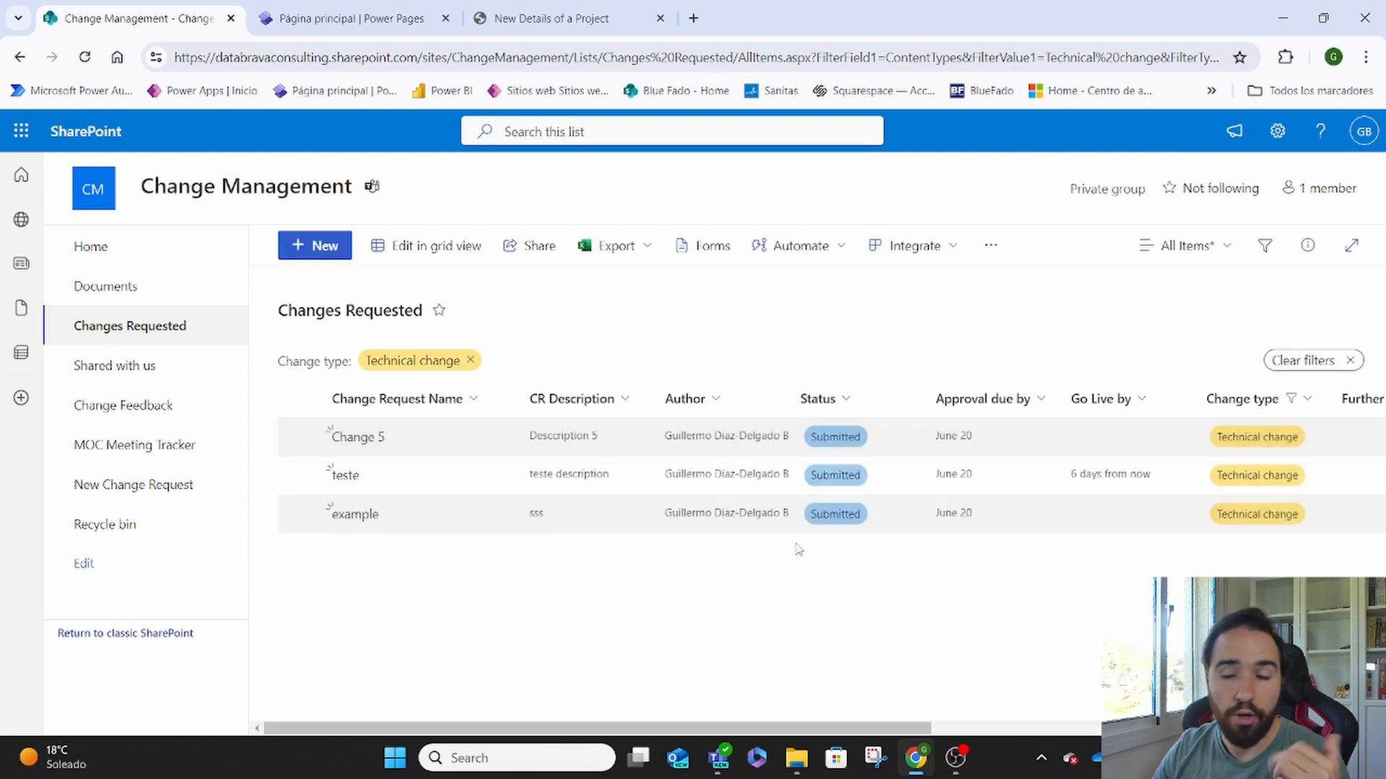
Step: Replace the Change type filter with Help funtion as the only selected value
left_click(1228, 408)
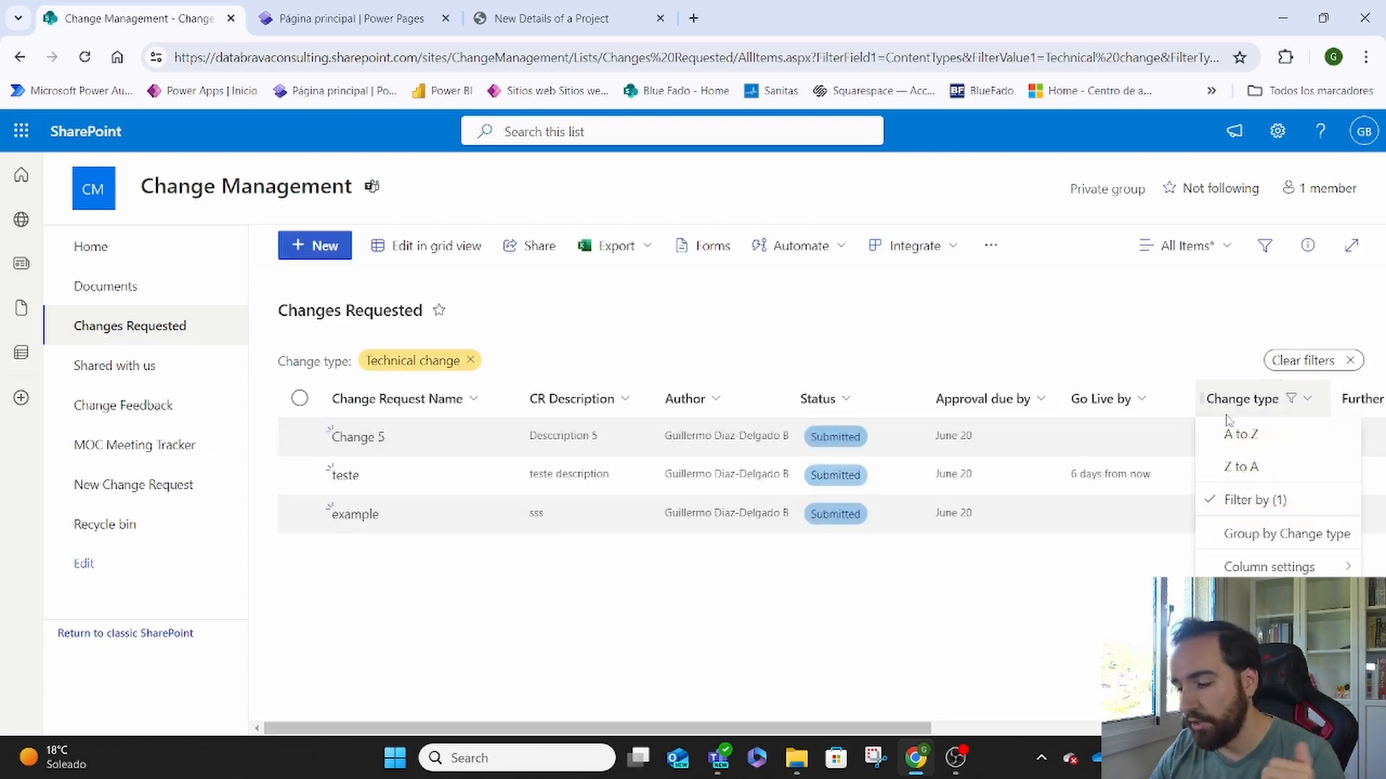
left_click(1227, 498)
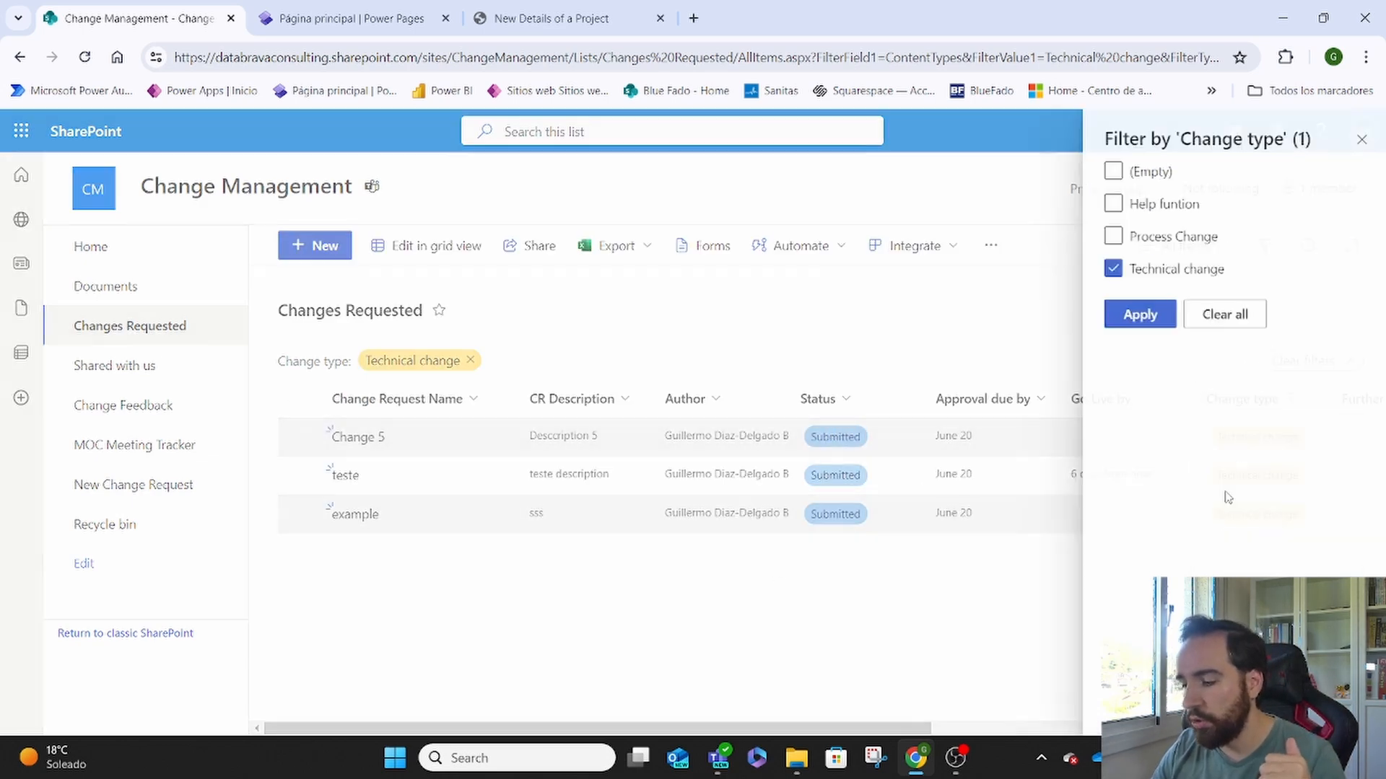
left_click(1109, 204)
left_click(1109, 269)
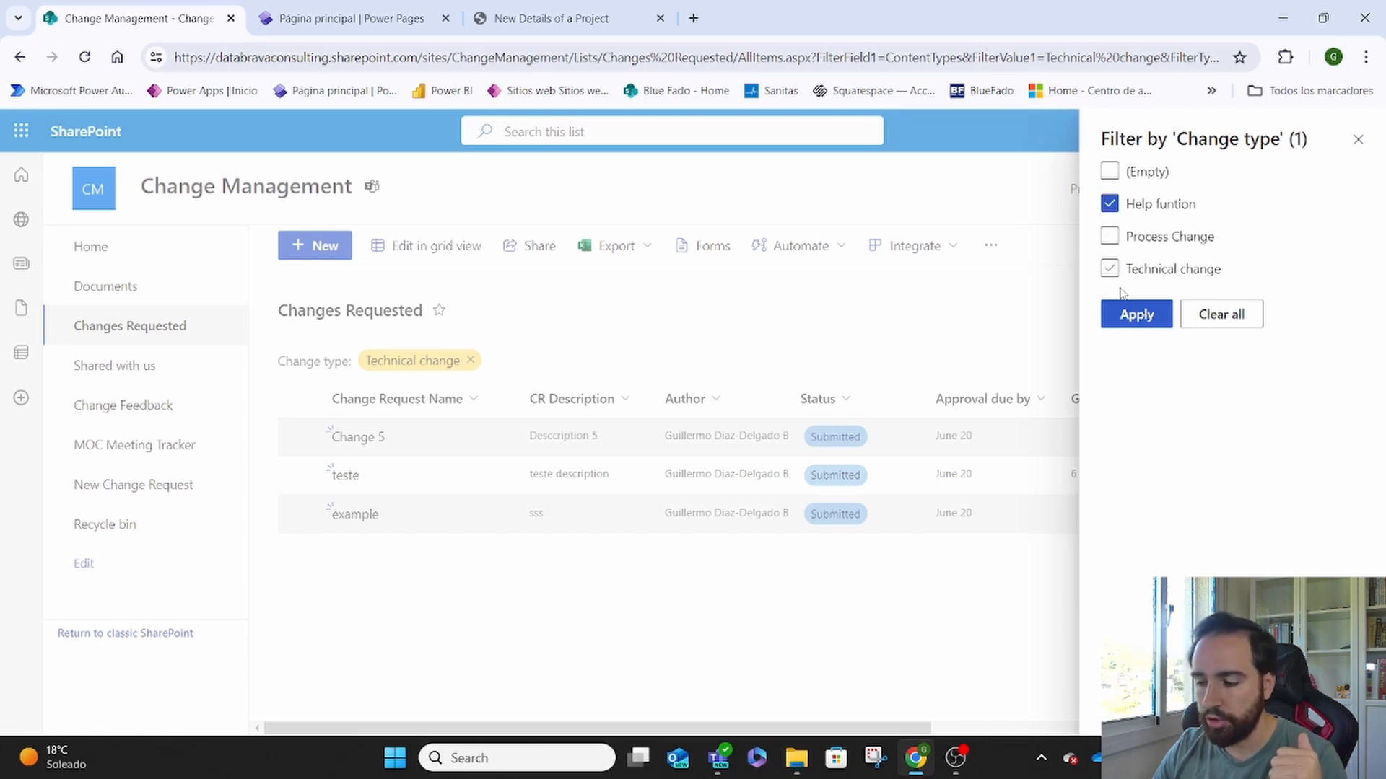
left_click(1135, 314)
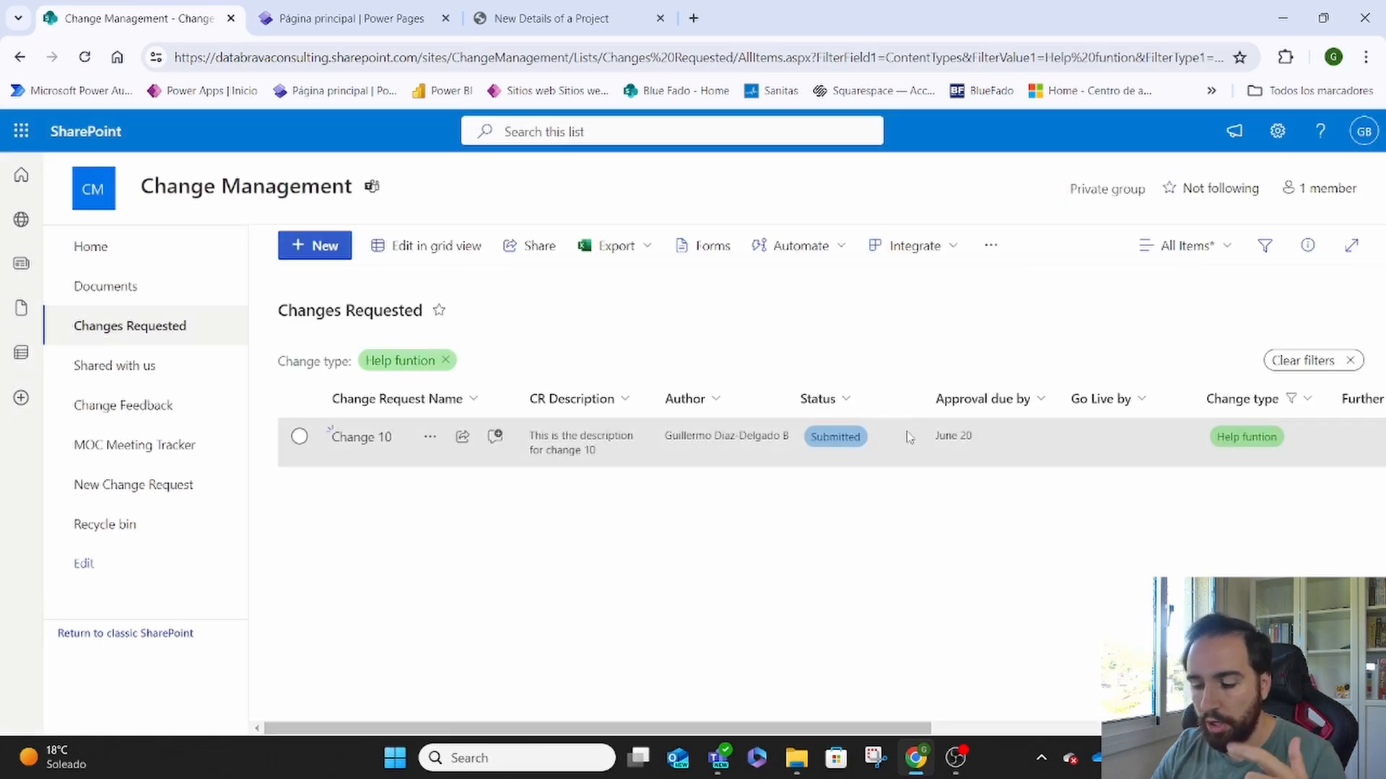
Step: Clear the Change type filter so the full Changes Requested list is listed again
left_click(1222, 408)
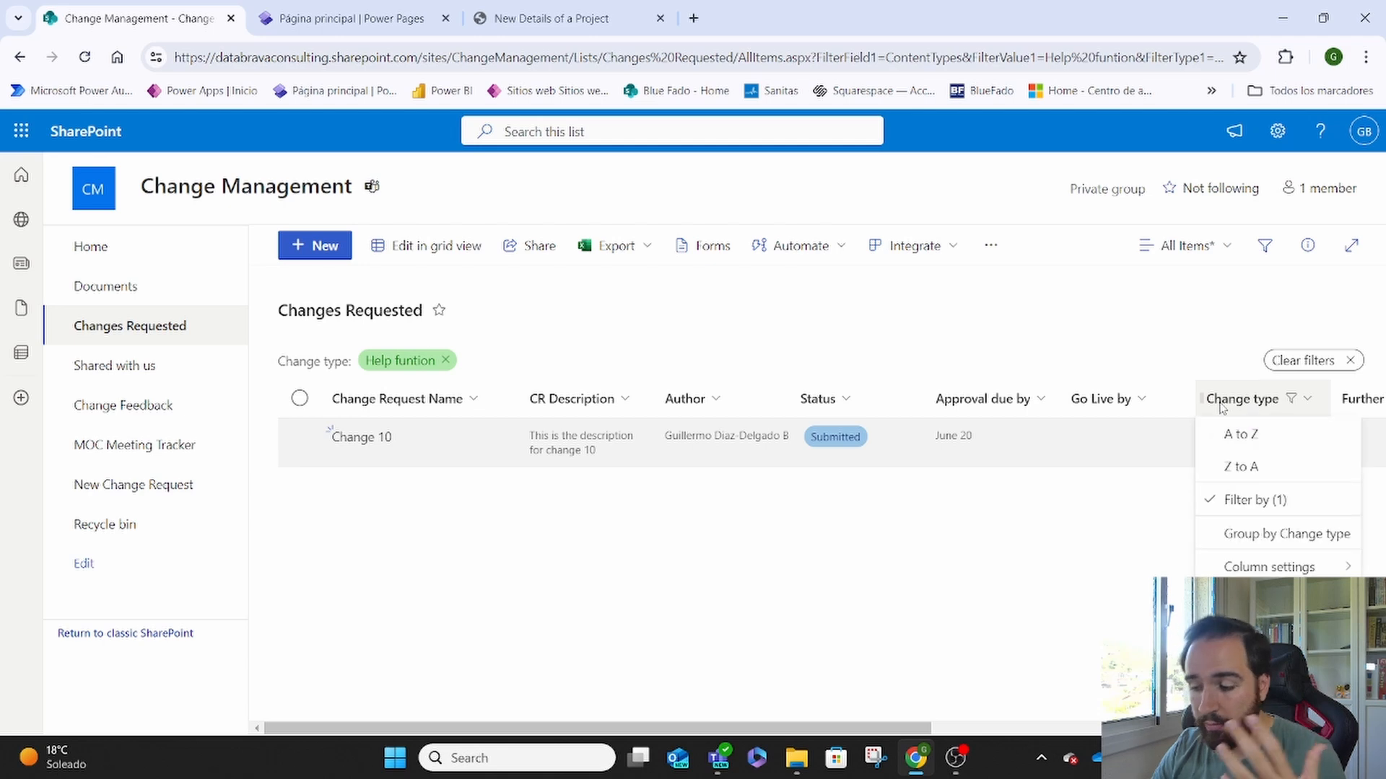
left_click(1225, 500)
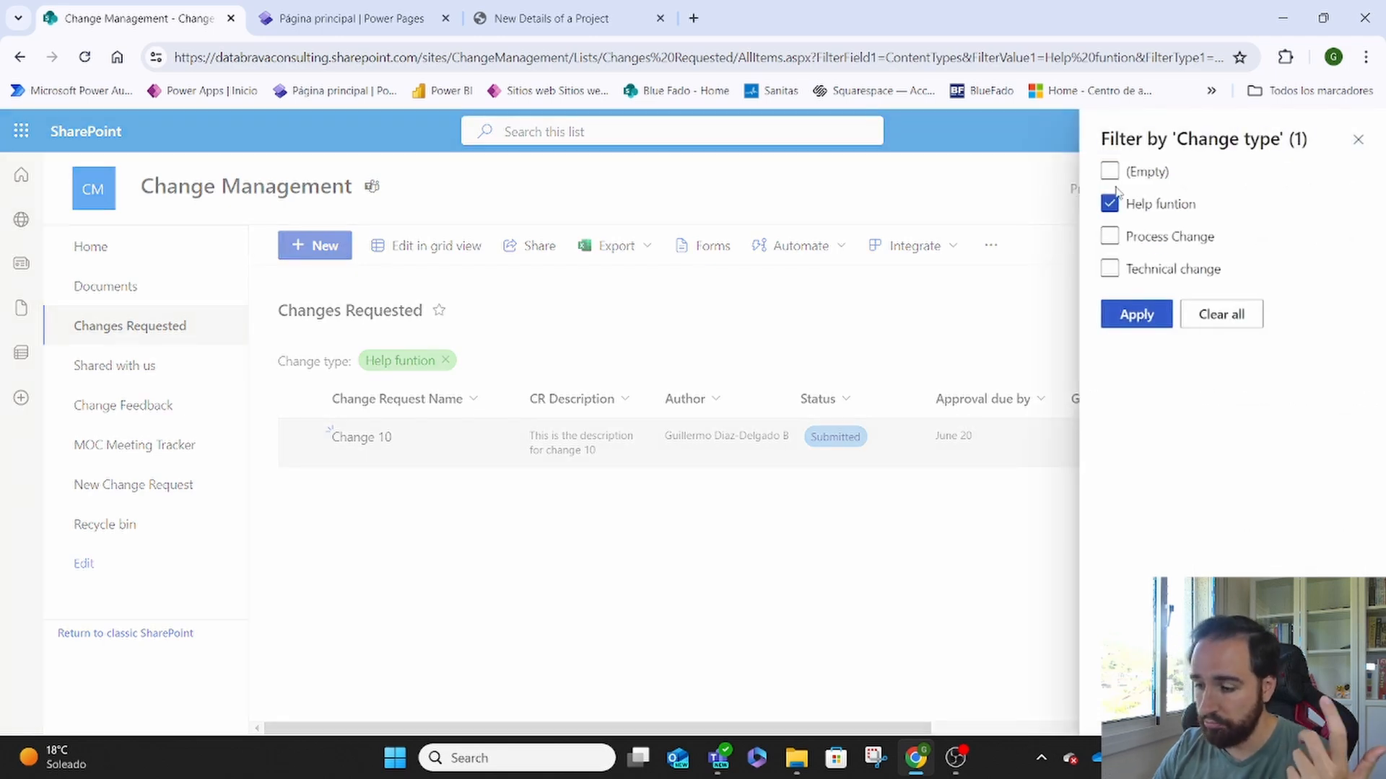
left_click(1109, 210)
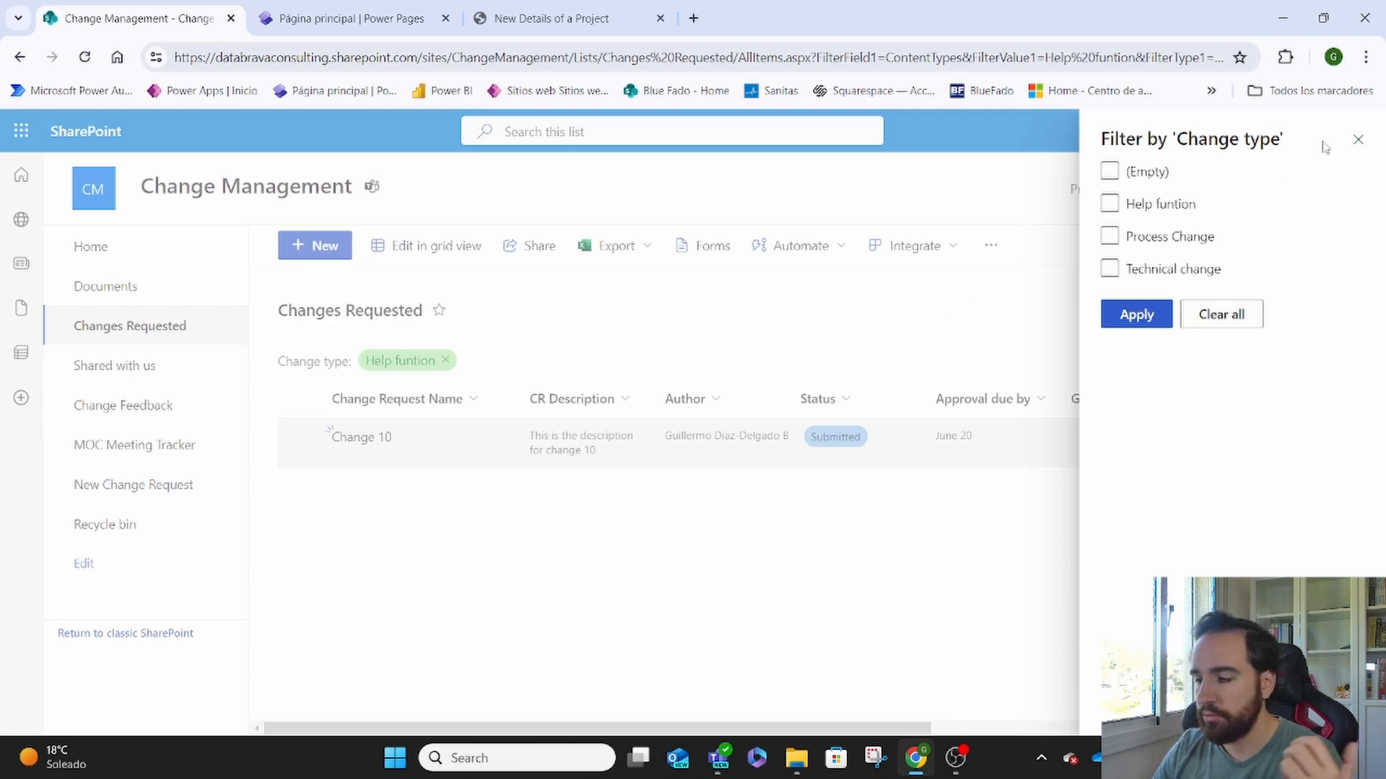
left_click(1356, 141)
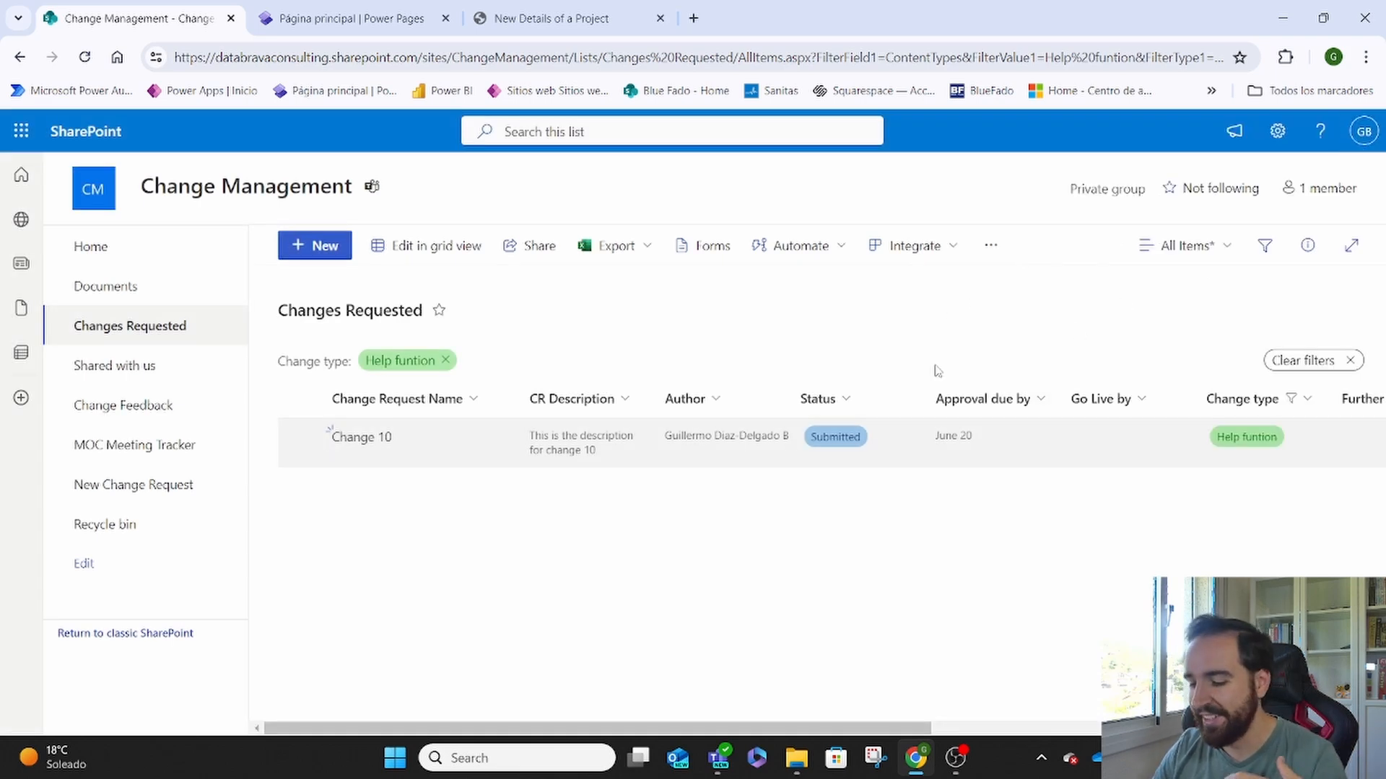
left_click(1351, 363)
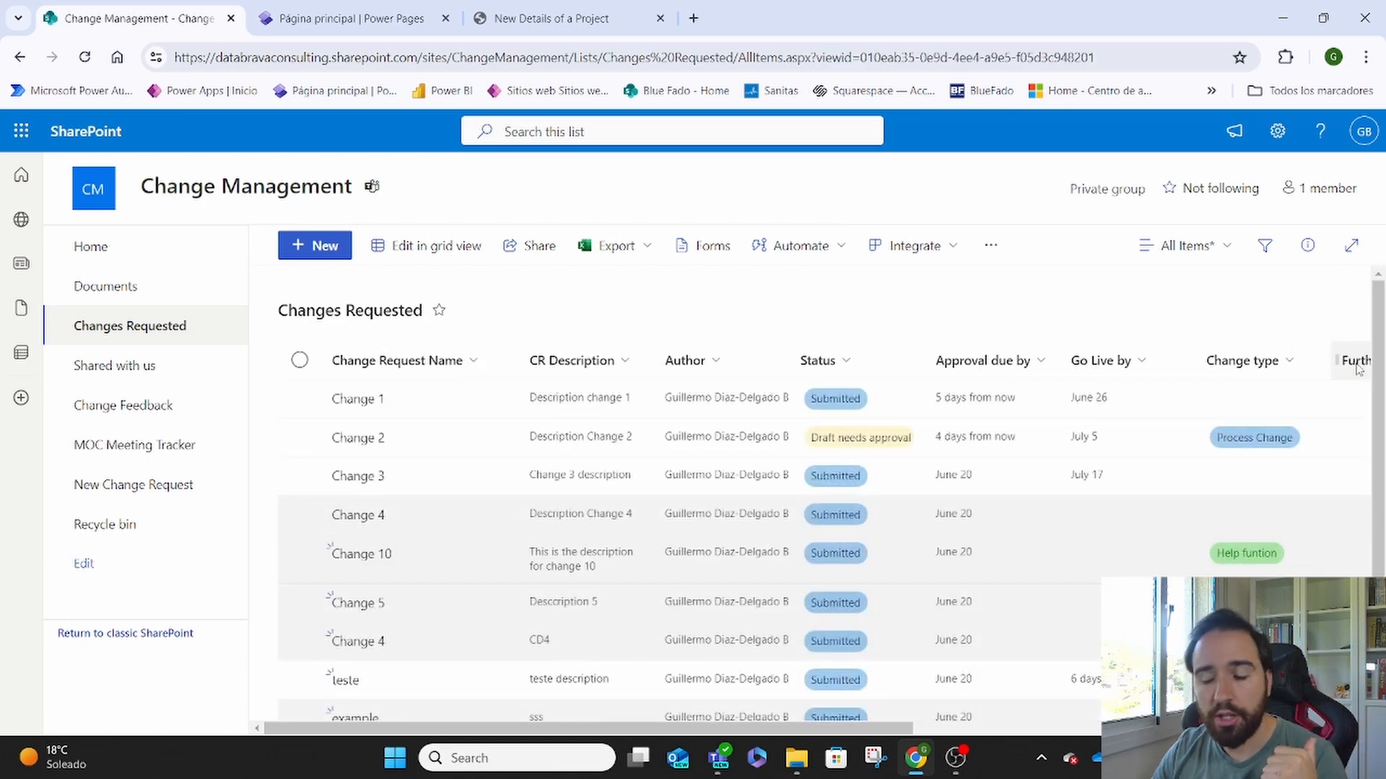
Step: Inspect the Test view with all its Change type groups collapsed and return to the All Items view
left_click(1184, 246)
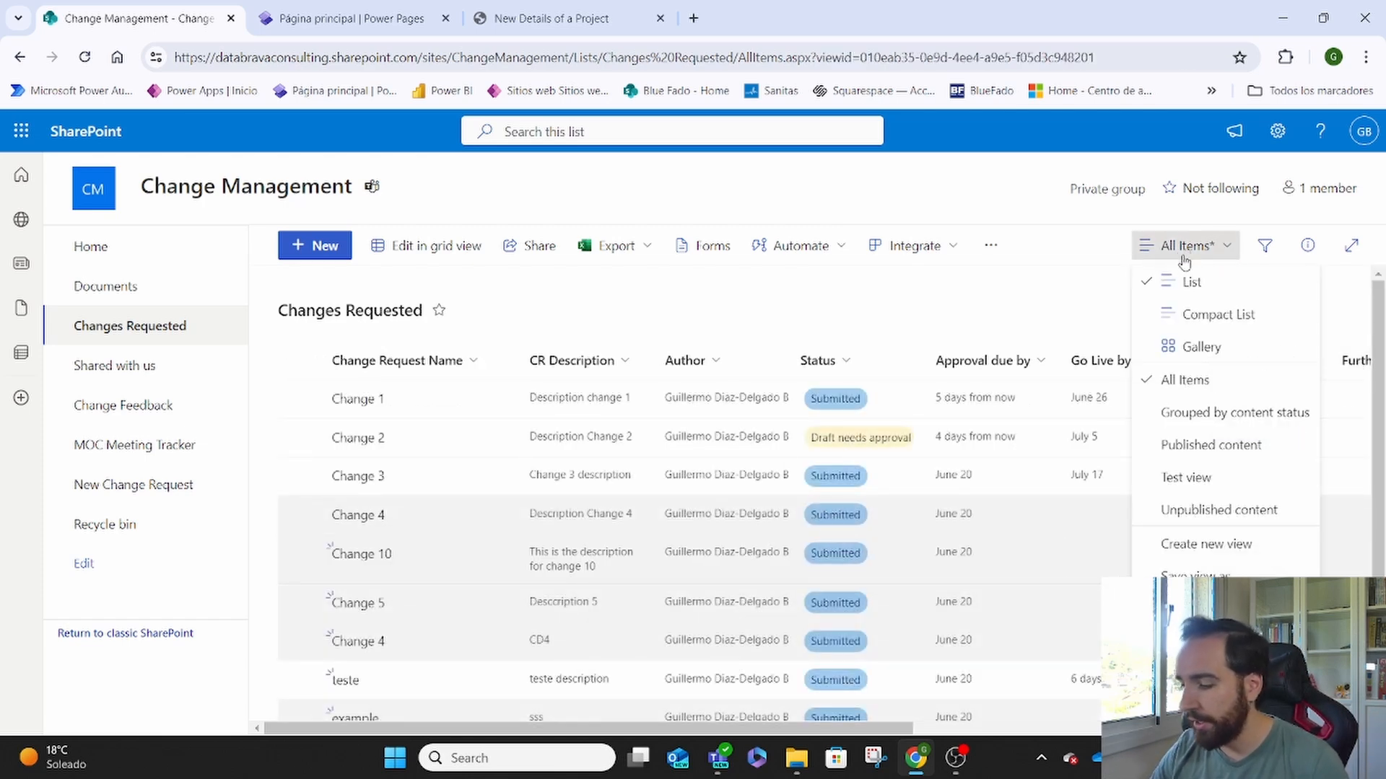
left_click(1185, 478)
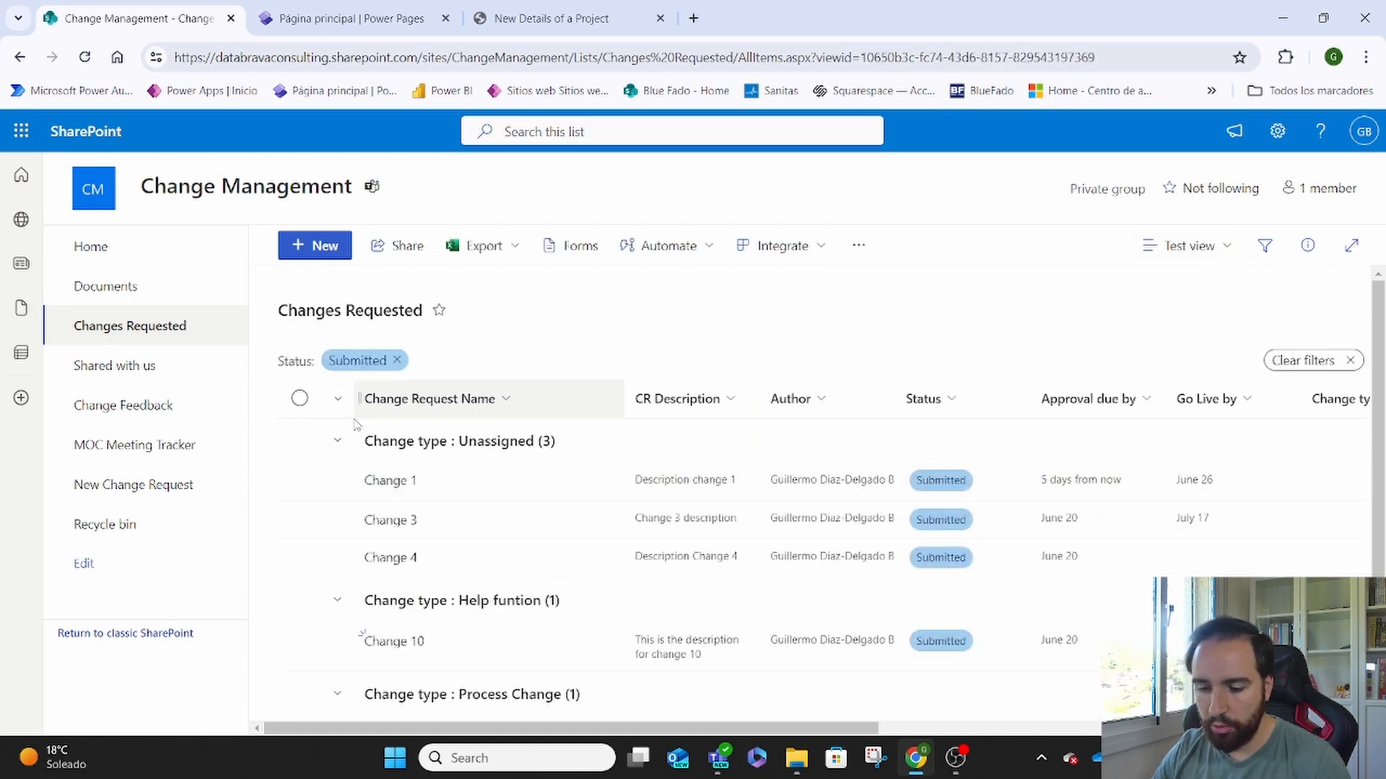
left_click(334, 409)
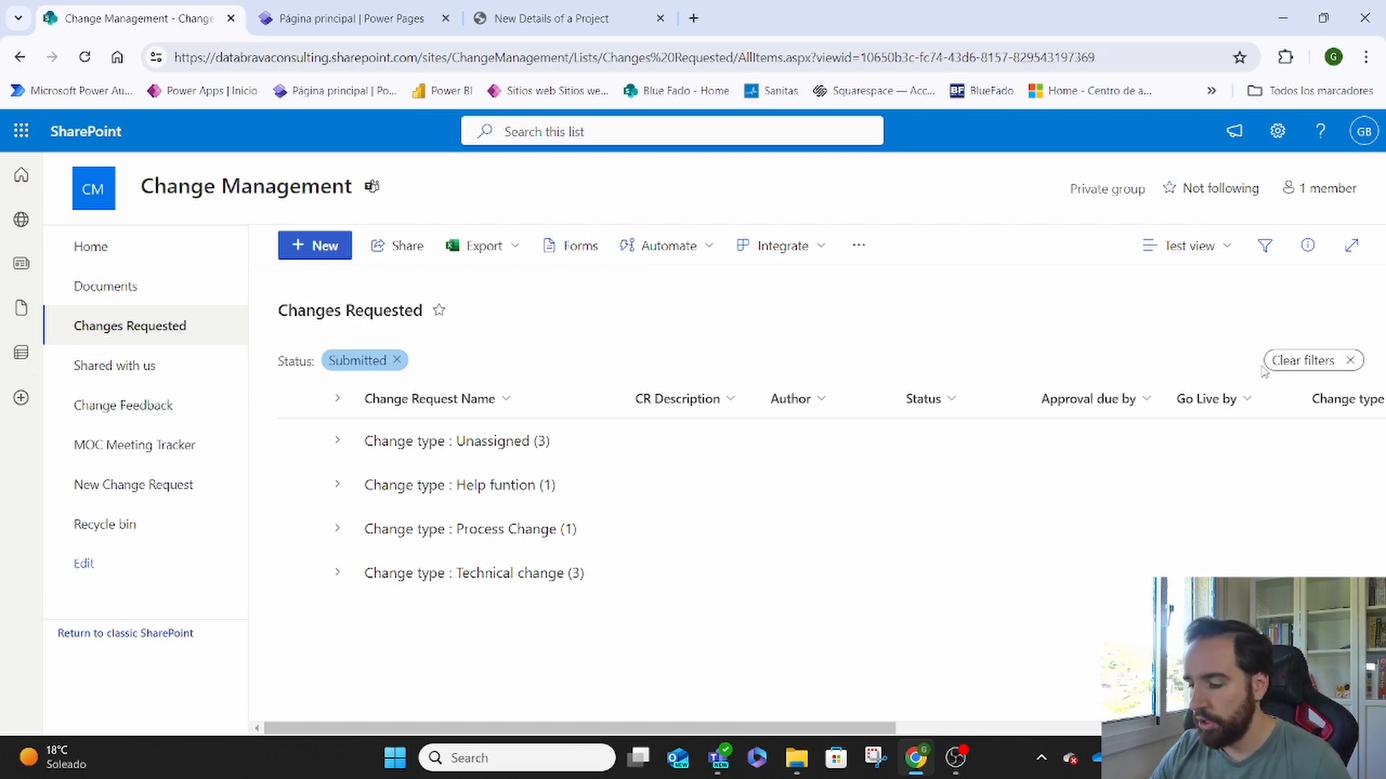
left_click(1218, 253)
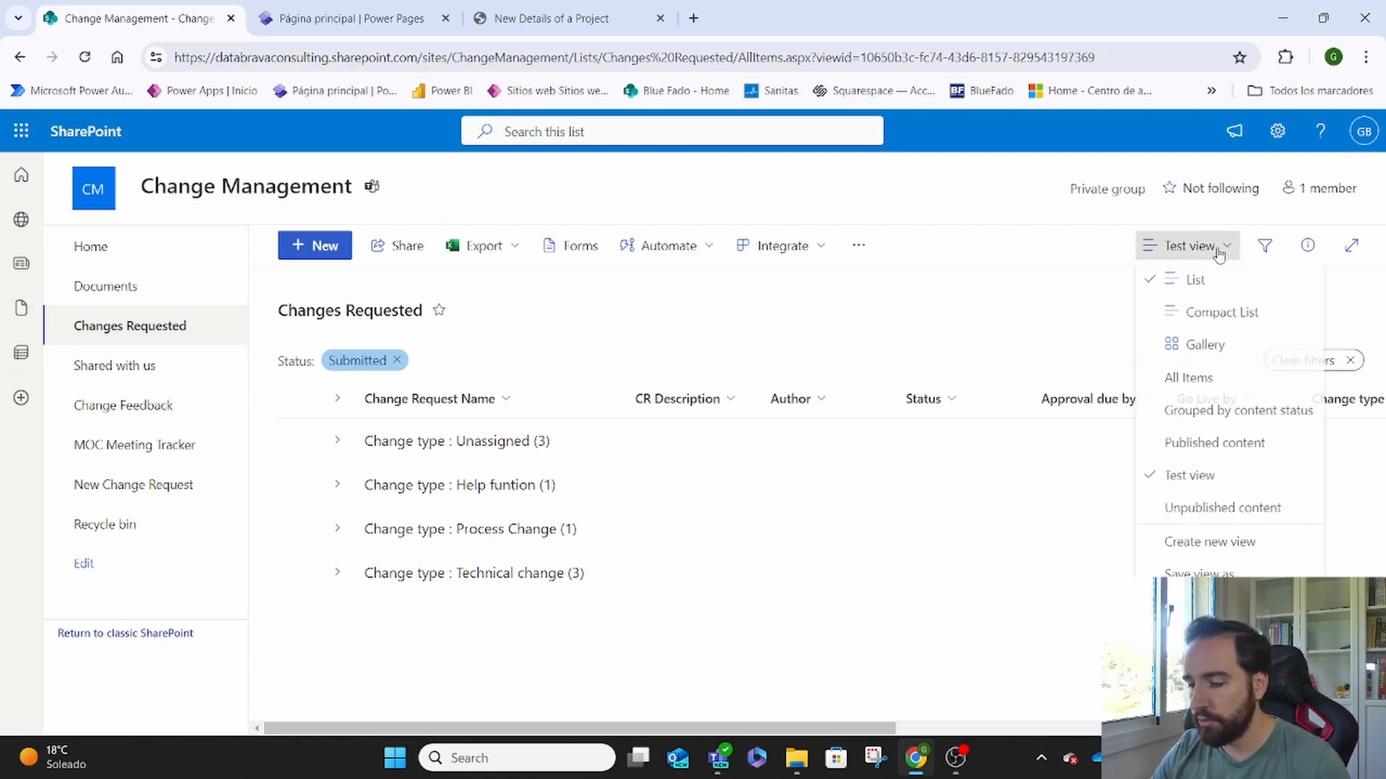
left_click(1183, 383)
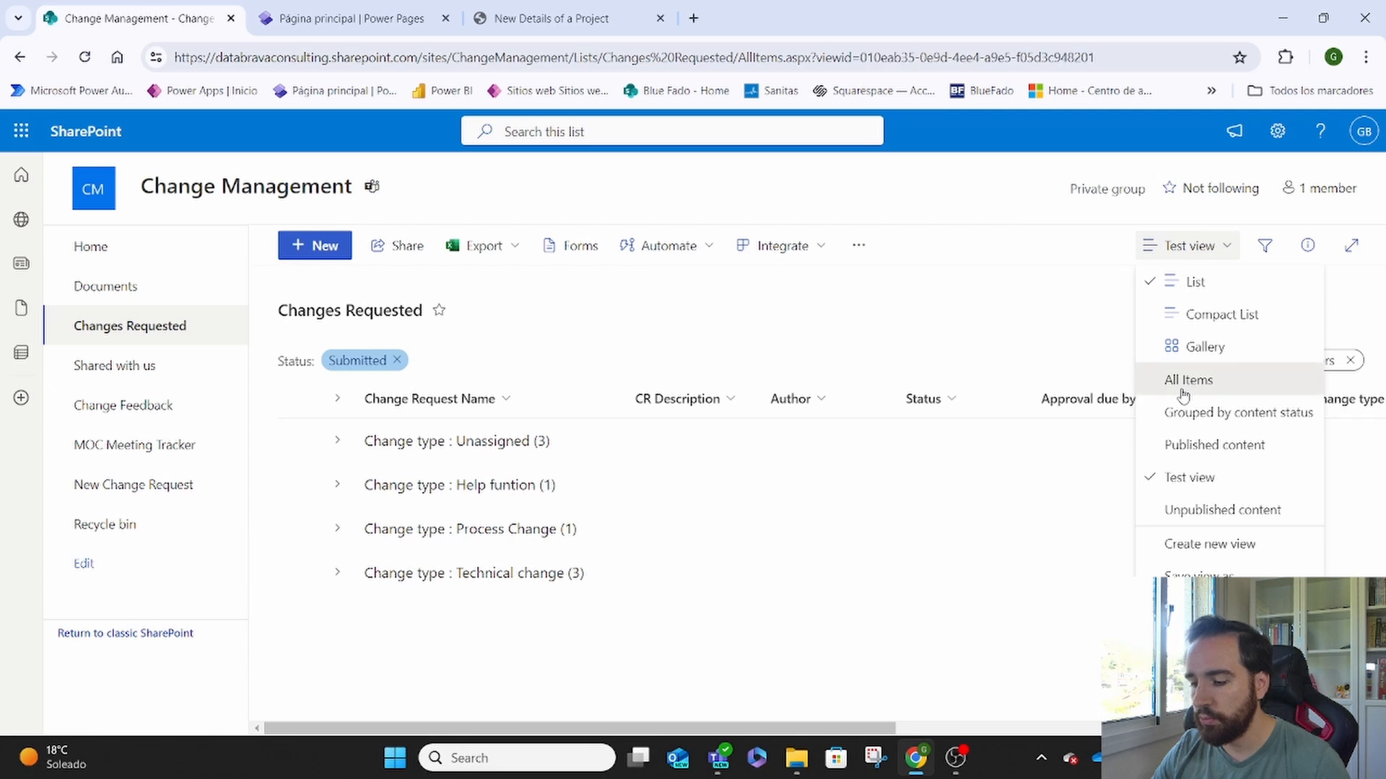
Step: Start creating a new view for the Changes Requested list, ready to enter its name
left_click(1232, 257)
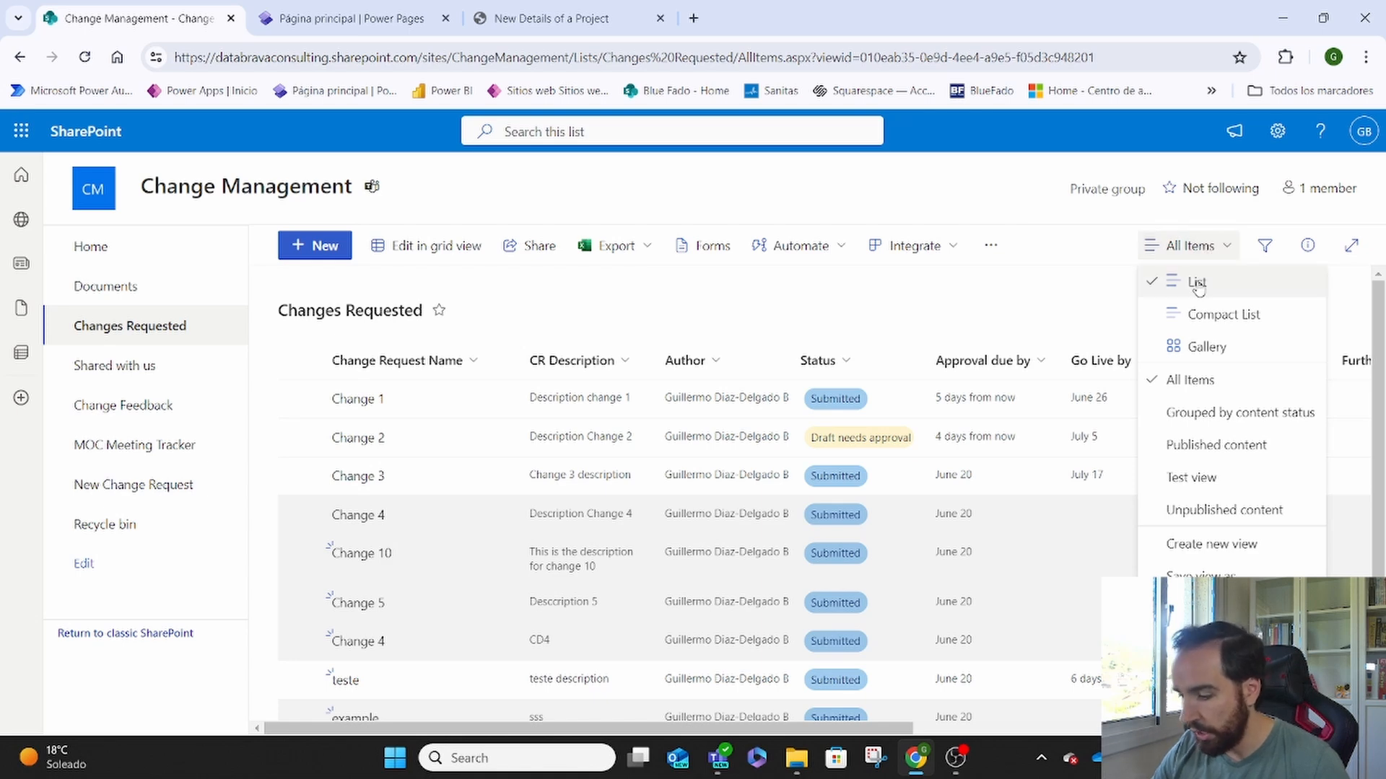
left_click(1211, 545)
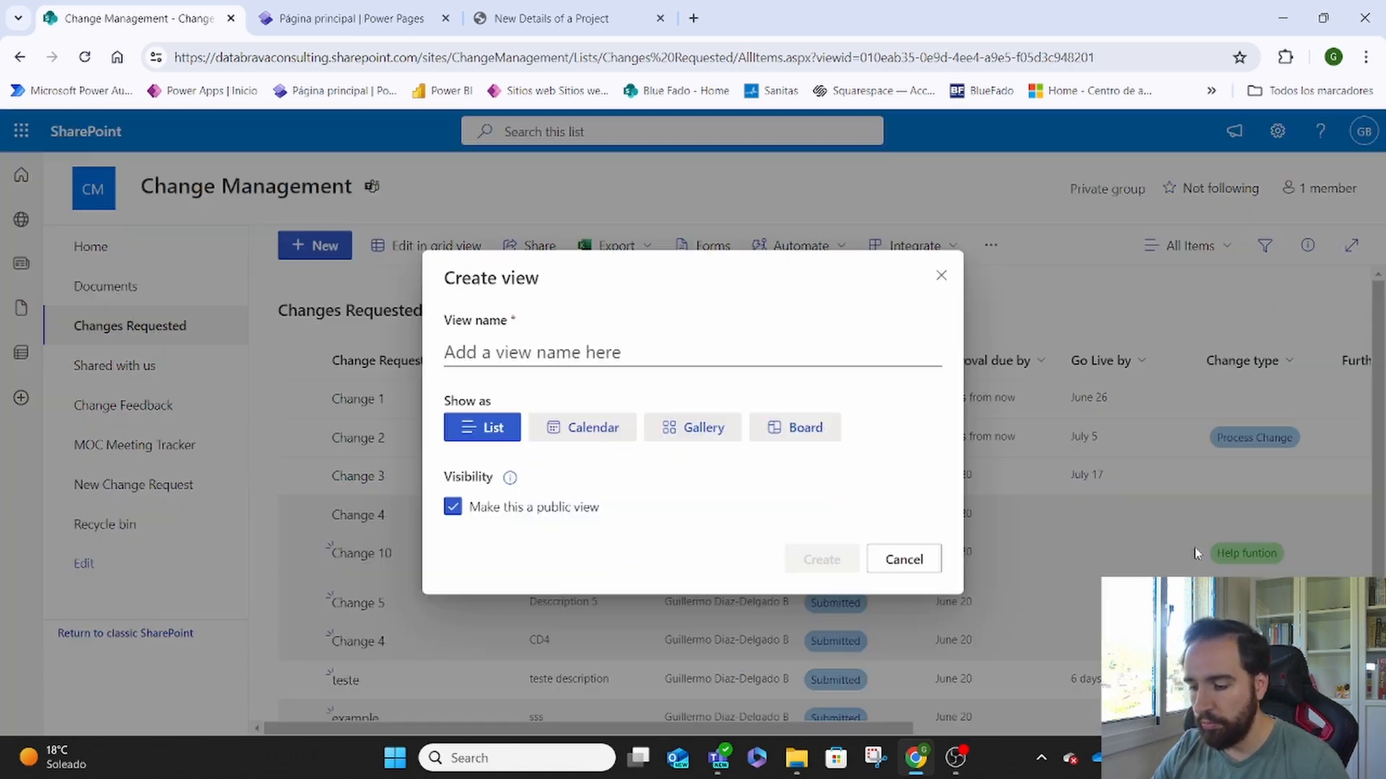
left_click(755, 351)
type("D")
key("BackSpace")
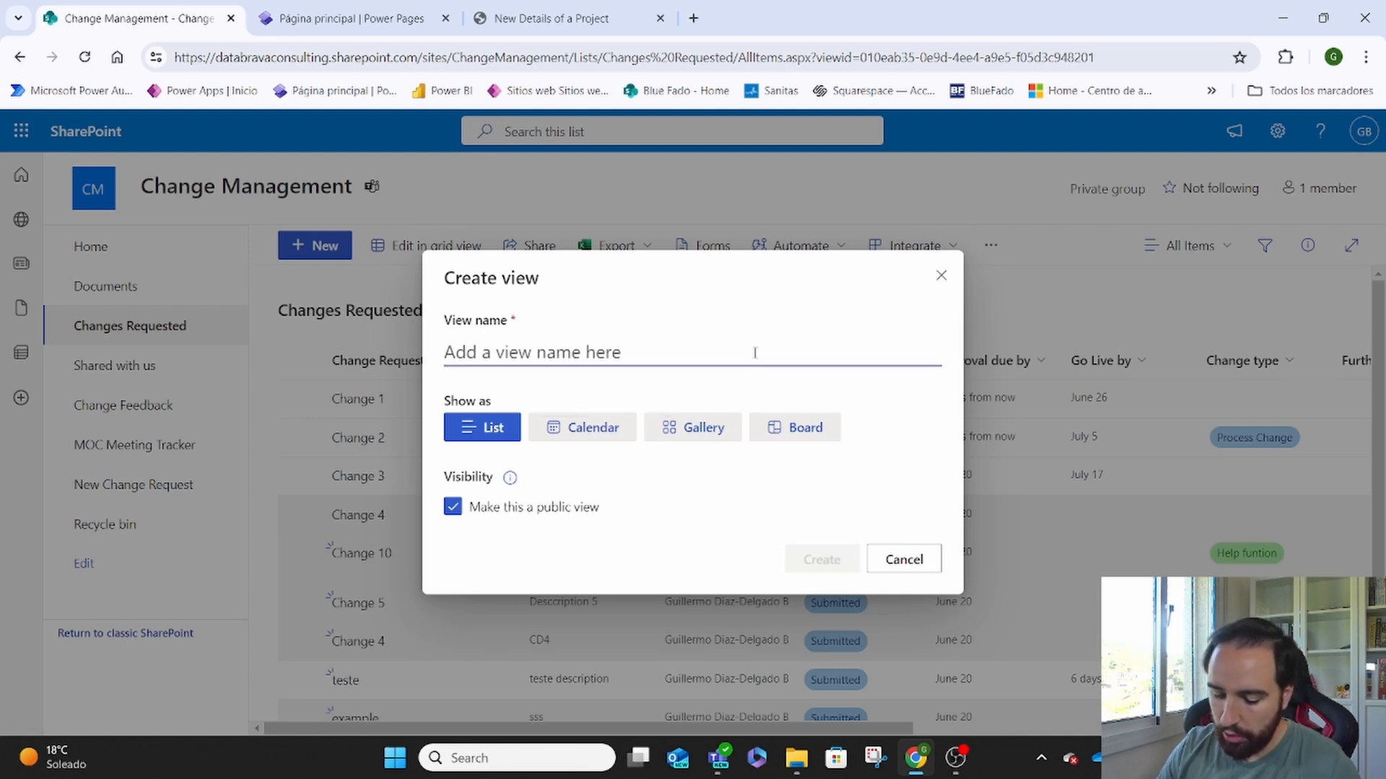
type("Group by ")
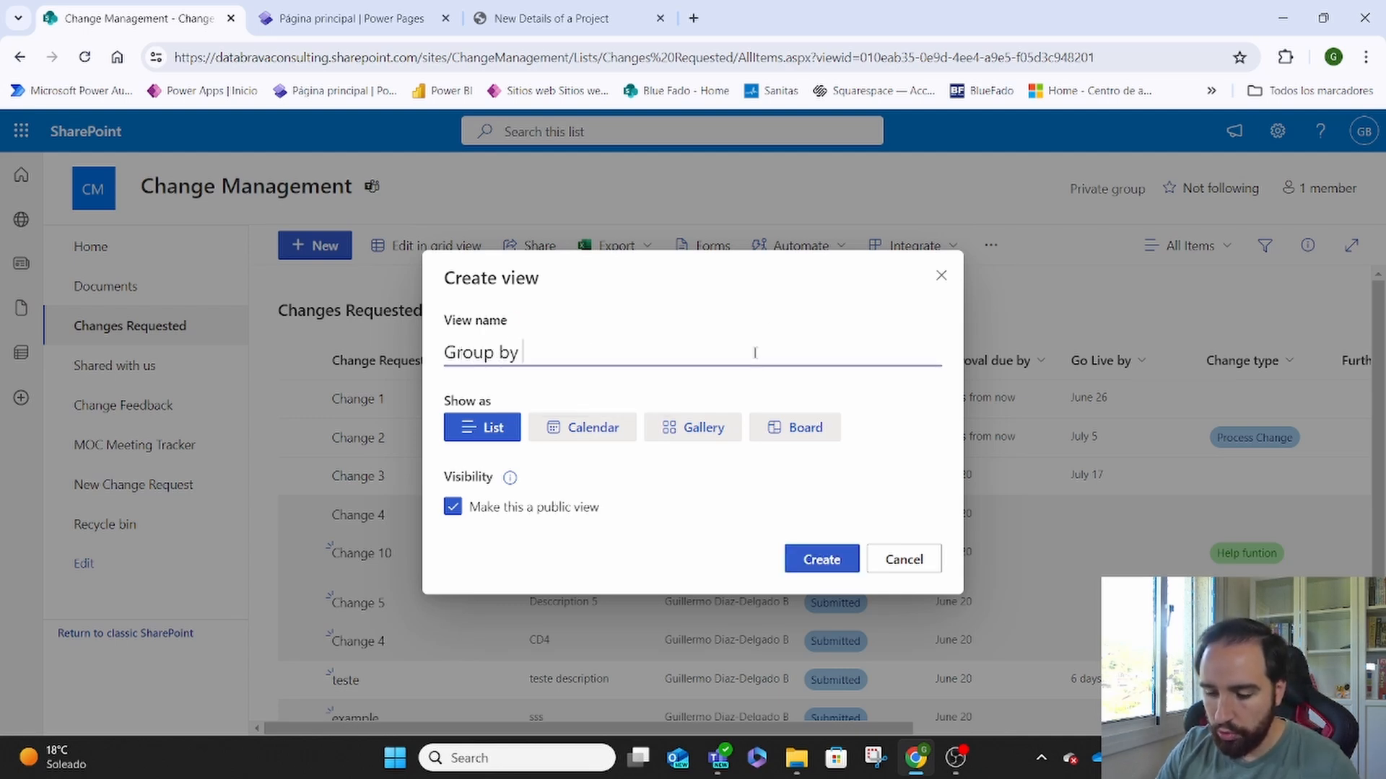
type("Chang")
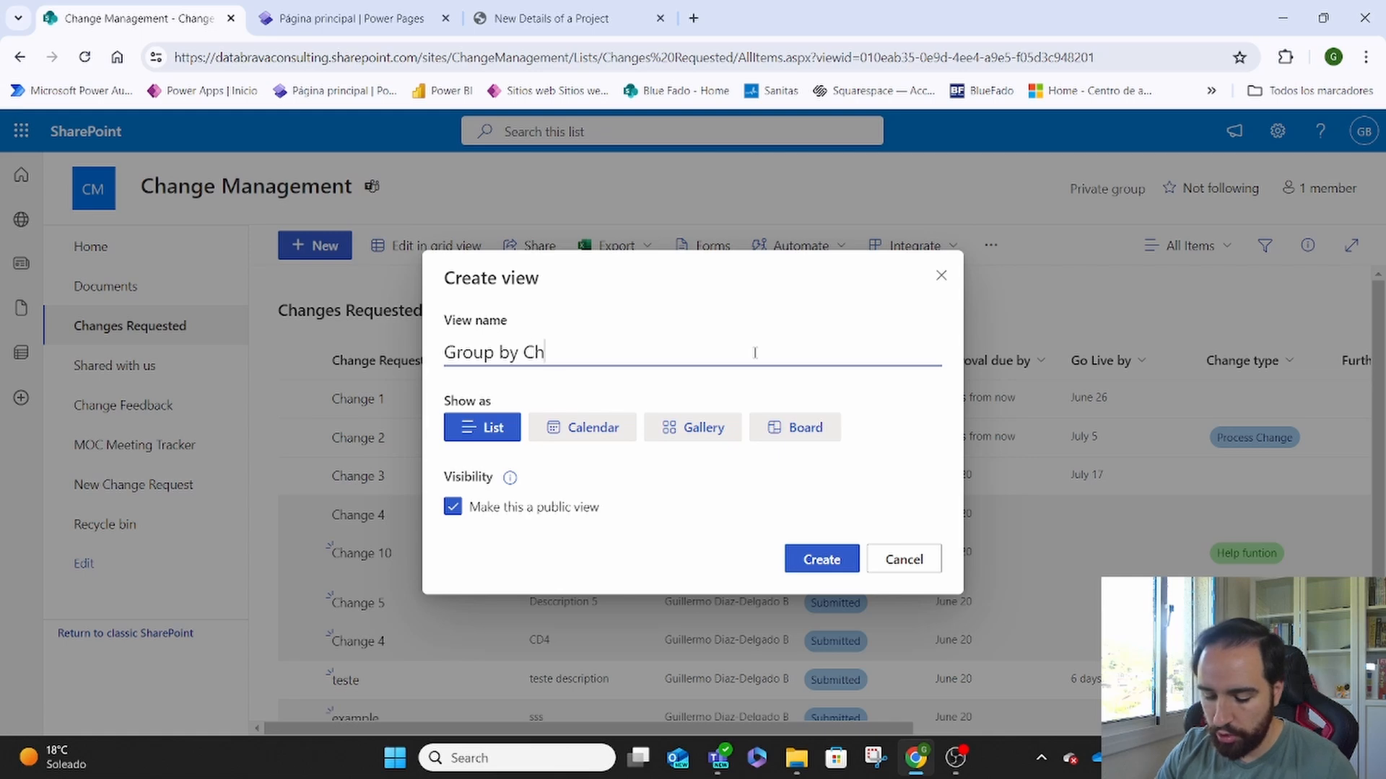
key("BackSpace")
key("BackSpace")
key("BackSpace")
key("BackSpace")
key("BackSpace")
key("BackSpace")
key("BackSpace")
key("BackSpace")
key("BackSpace")
key("BackSpace")
key("BackSpace")
key("BackSpace")
key("BackSpace")
key("BackSpace")
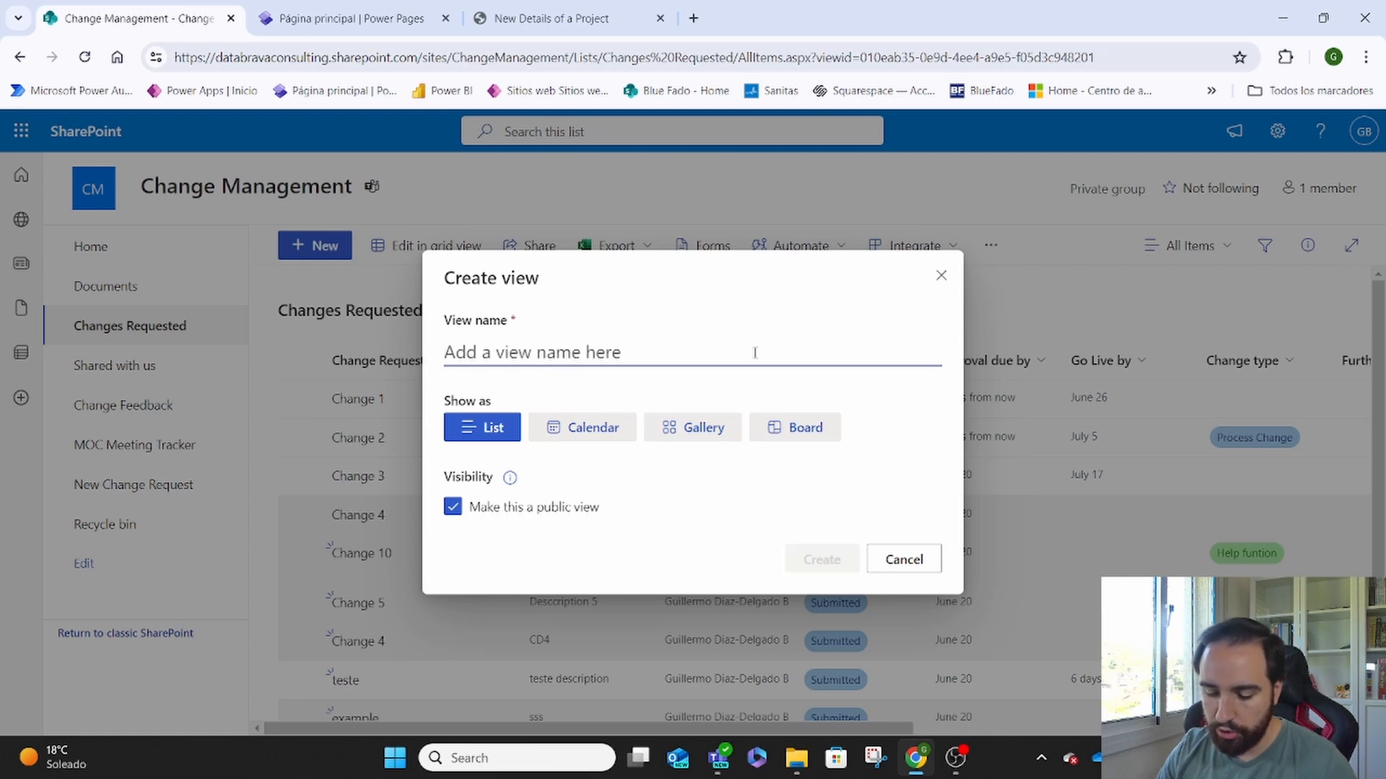
Step: Name the new view "Change type Submitted counter" and create it as a public list view
type("Change t")
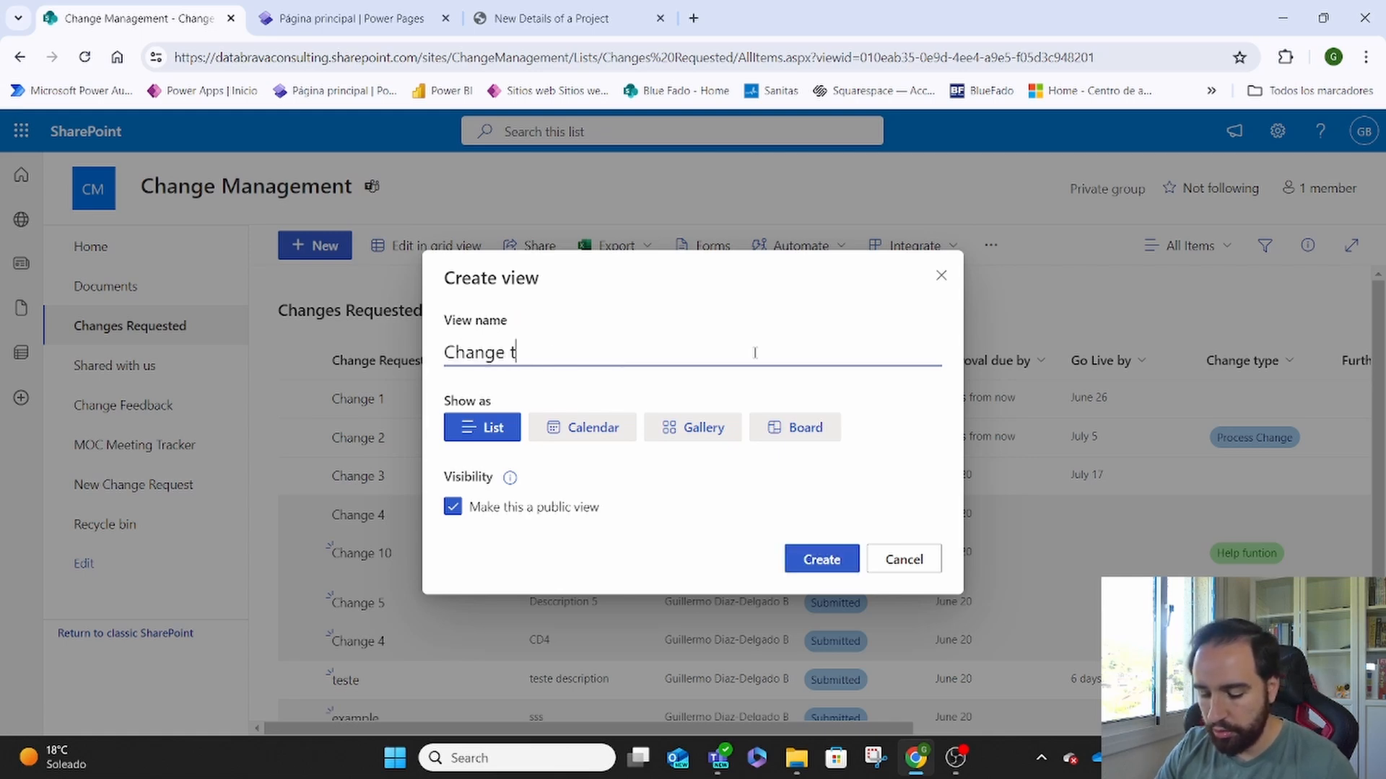
type("ype ")
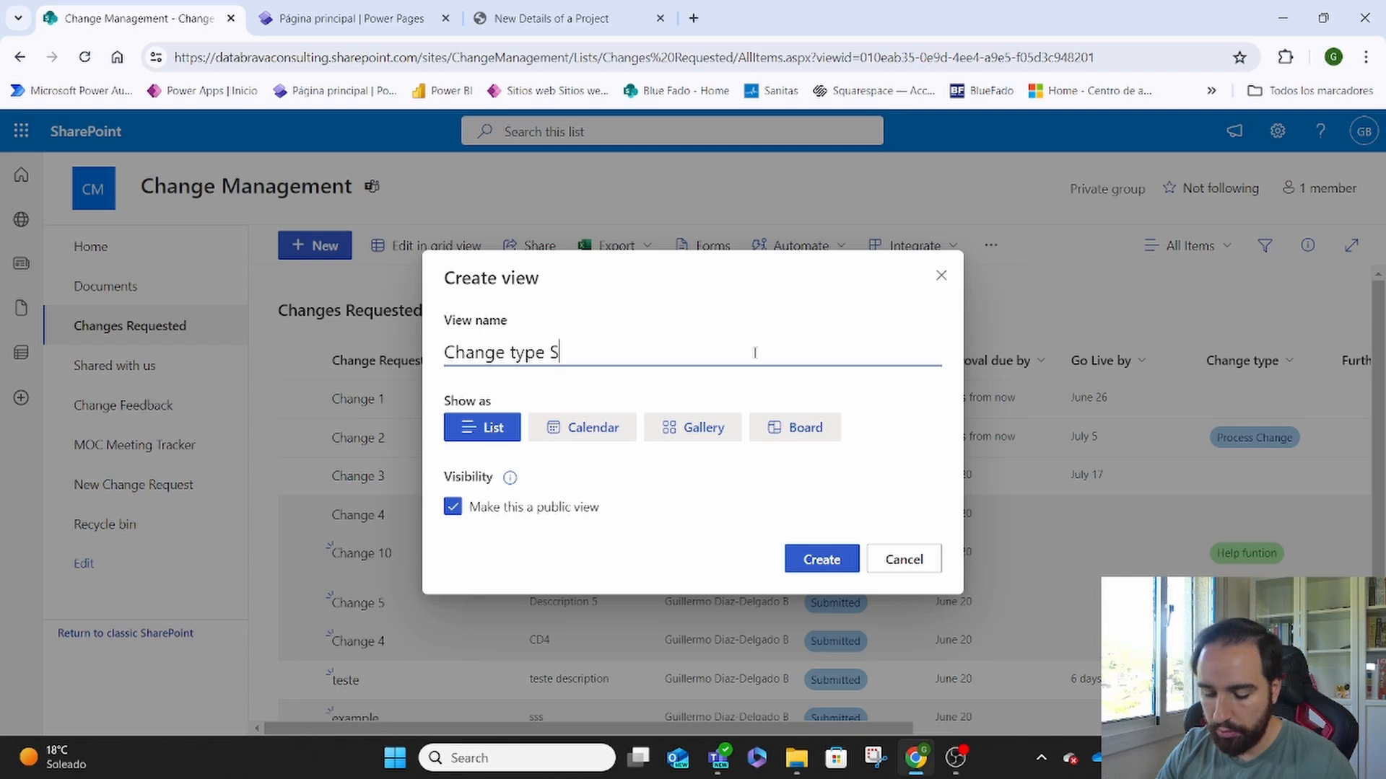
type("Submitted ")
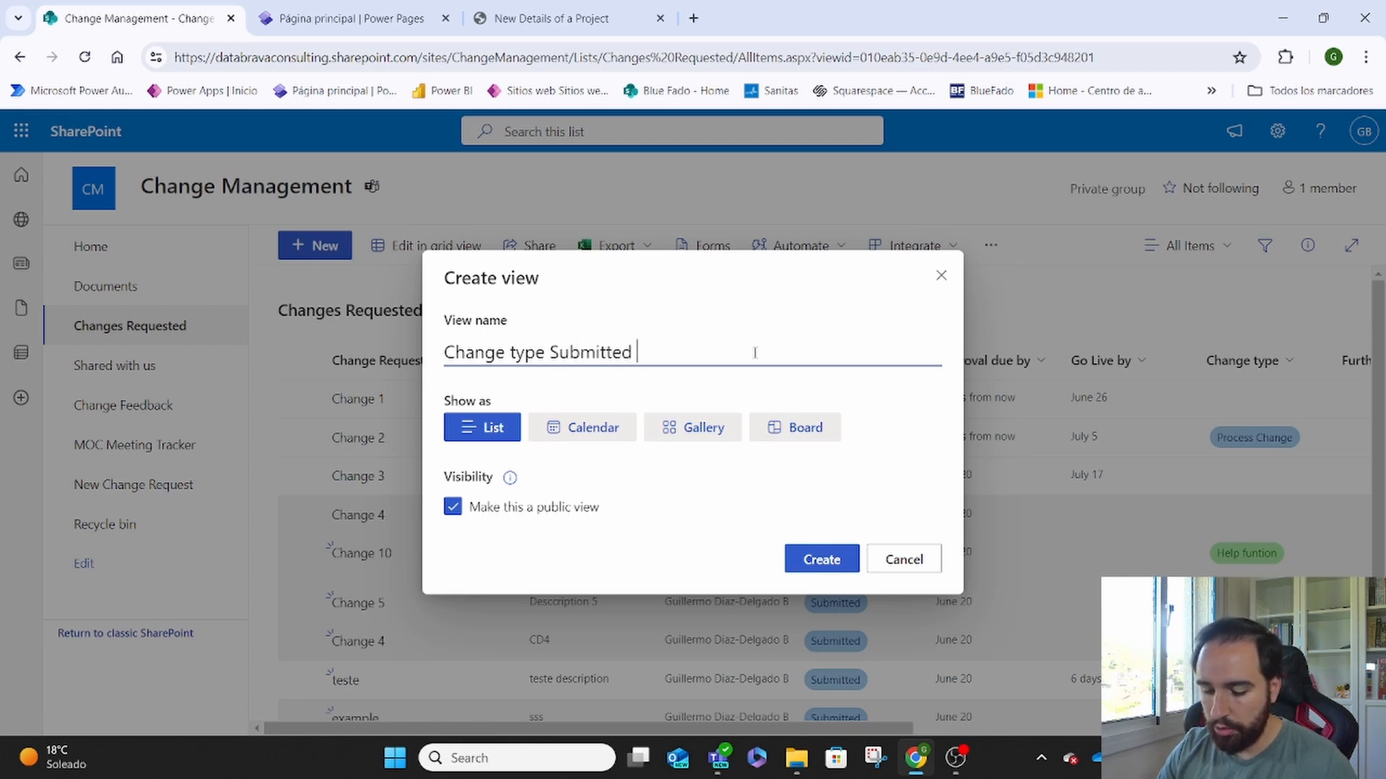
type("co")
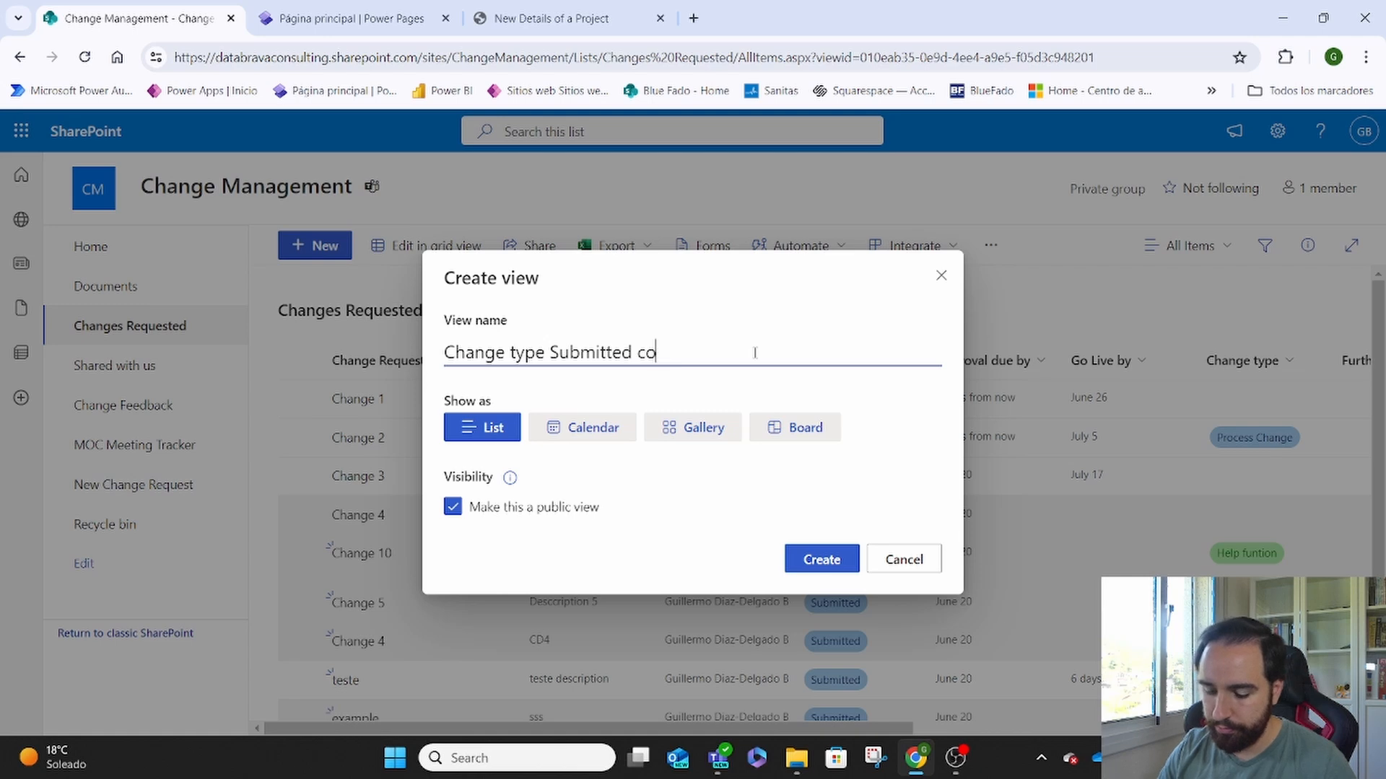
type("nterter")
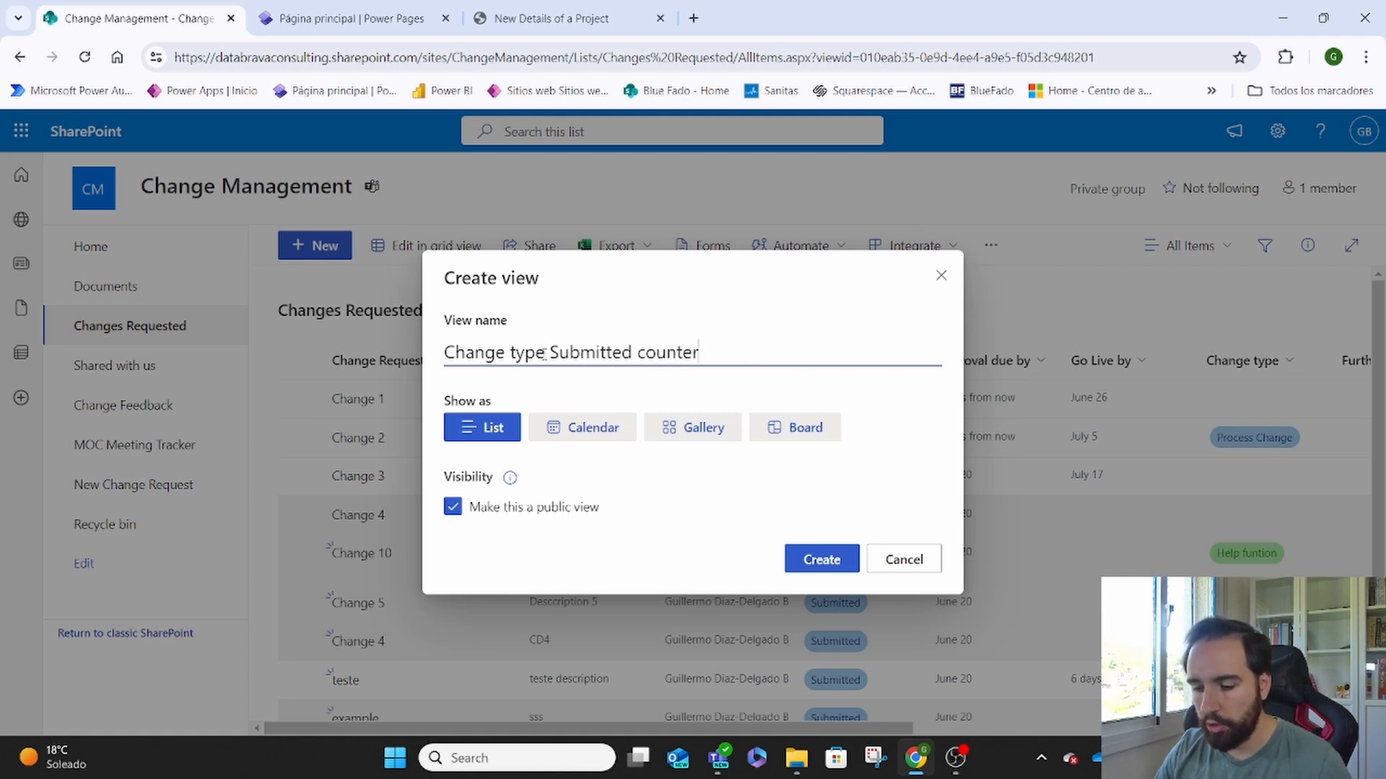
left_click(820, 560)
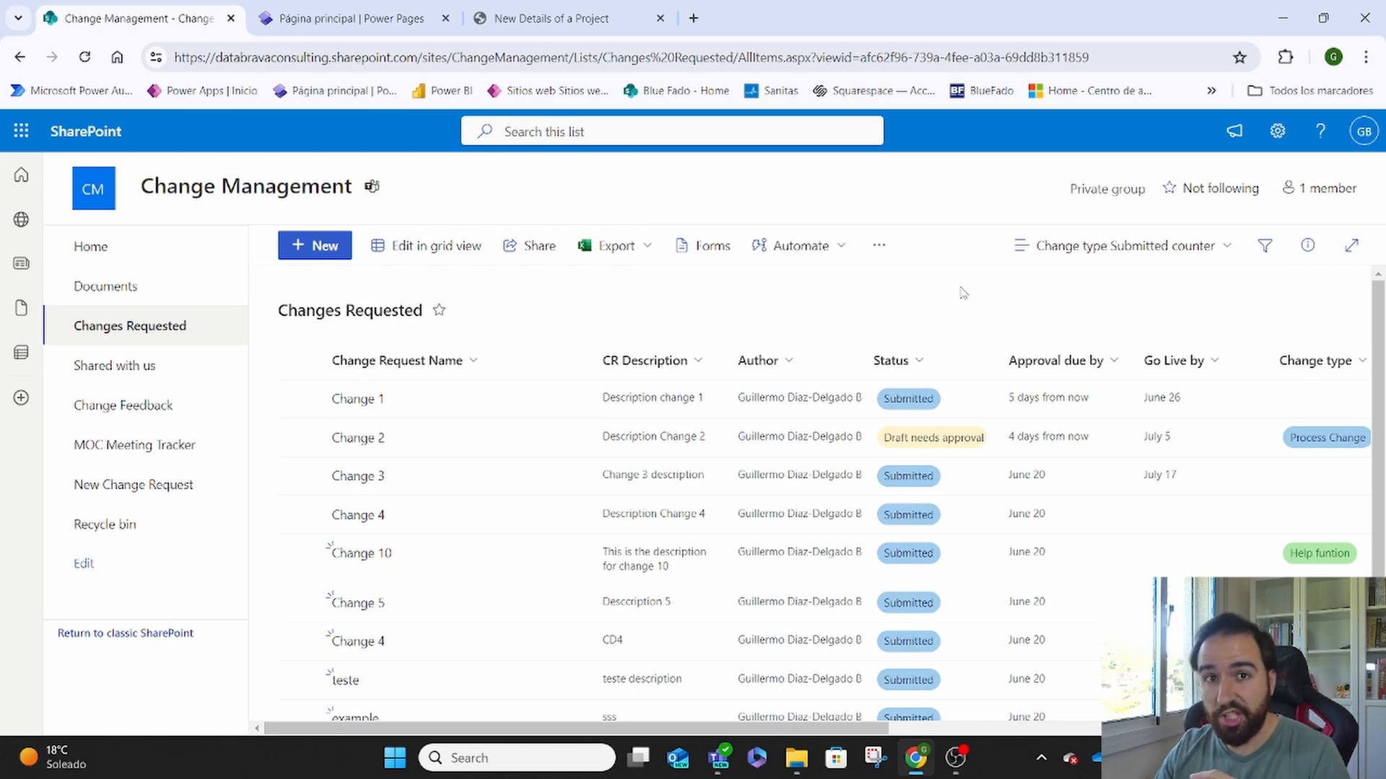
Step: Group the Changes Requested list by Change type in the Change type Submitted counter view
left_click(1227, 247)
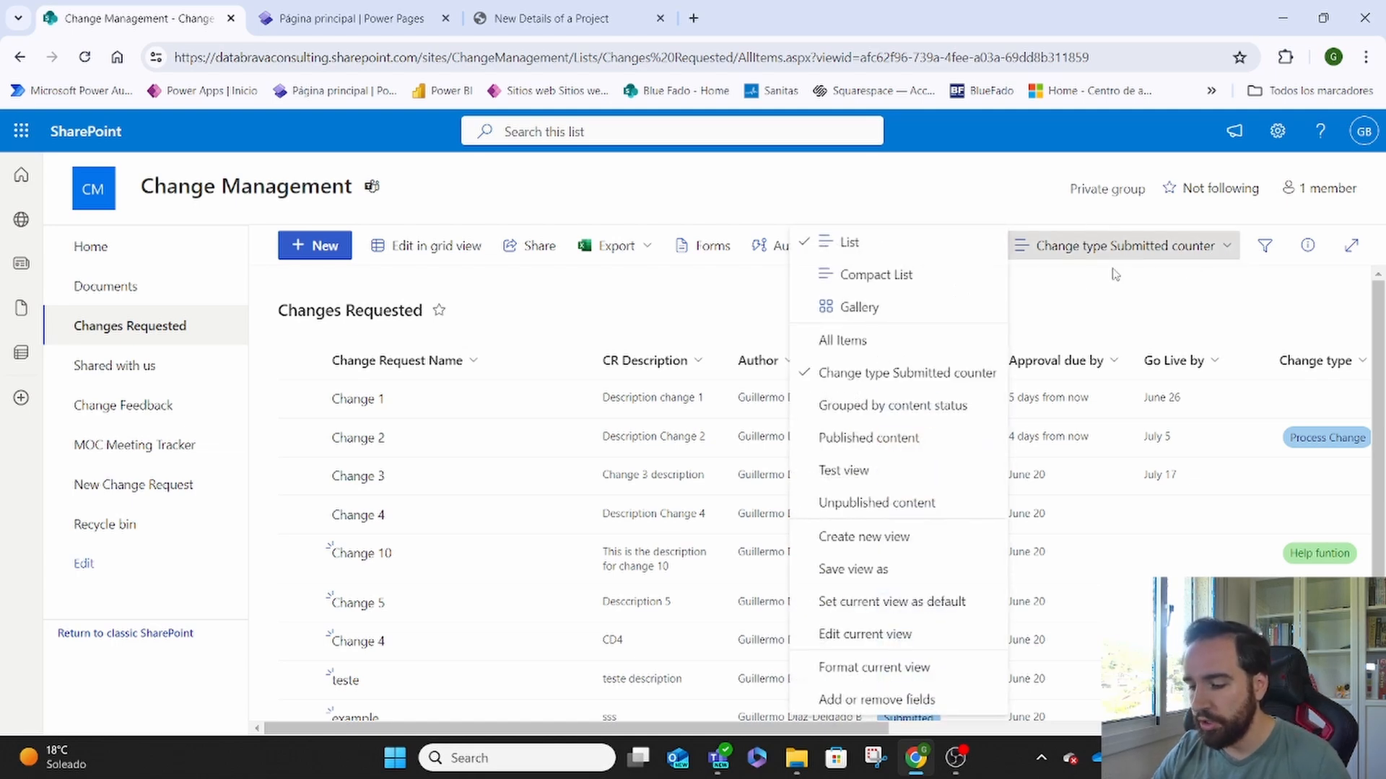
left_click(1165, 337)
scroll(1315, 379, "right", 2)
scroll(1315, 379, "right", 1)
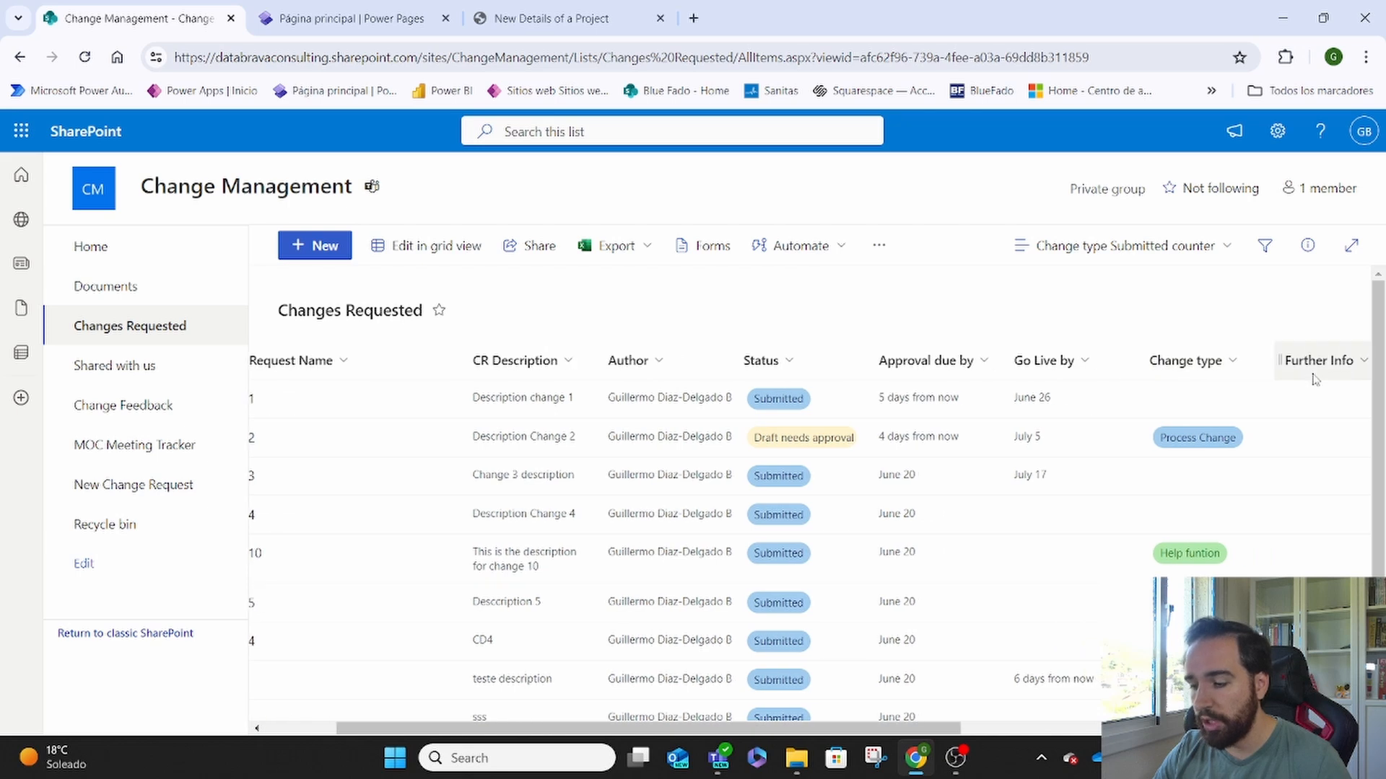
left_click(1231, 362)
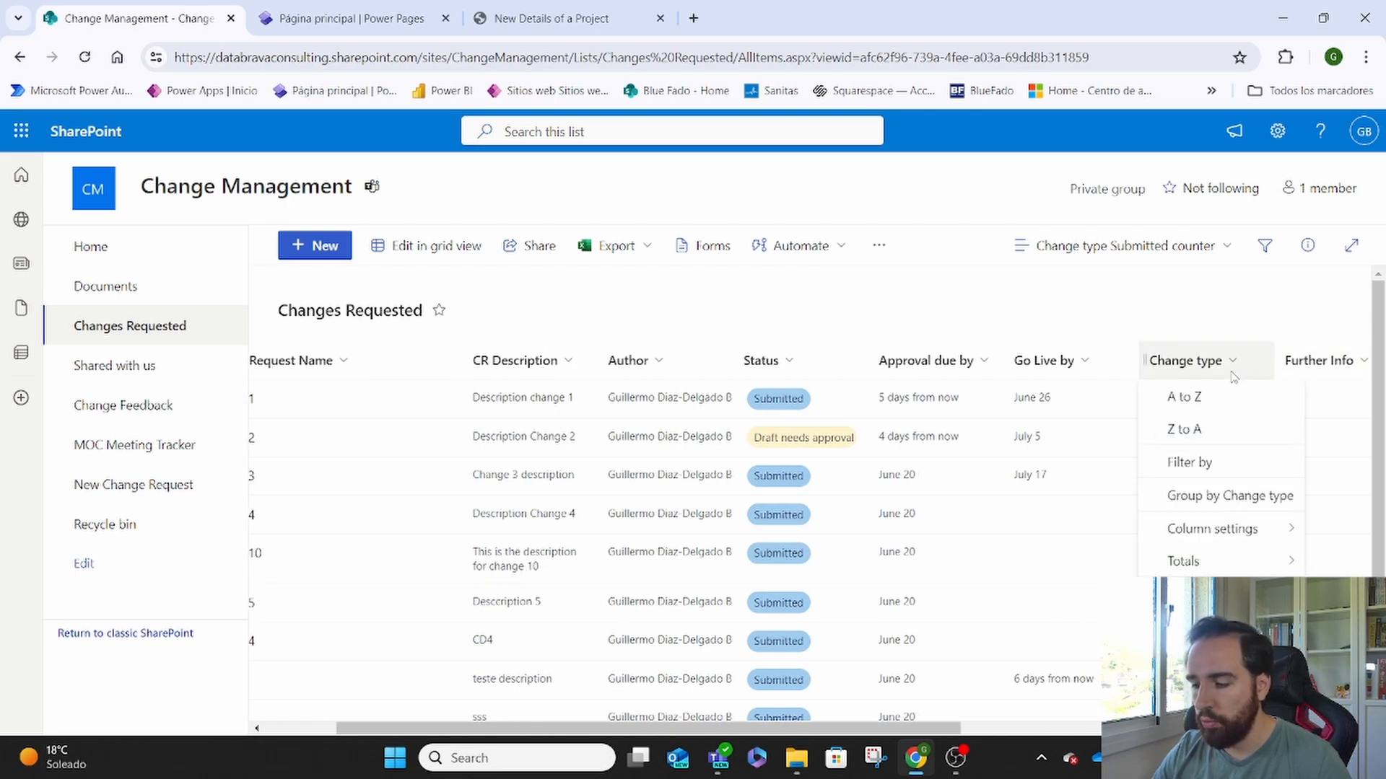
left_click(1227, 505)
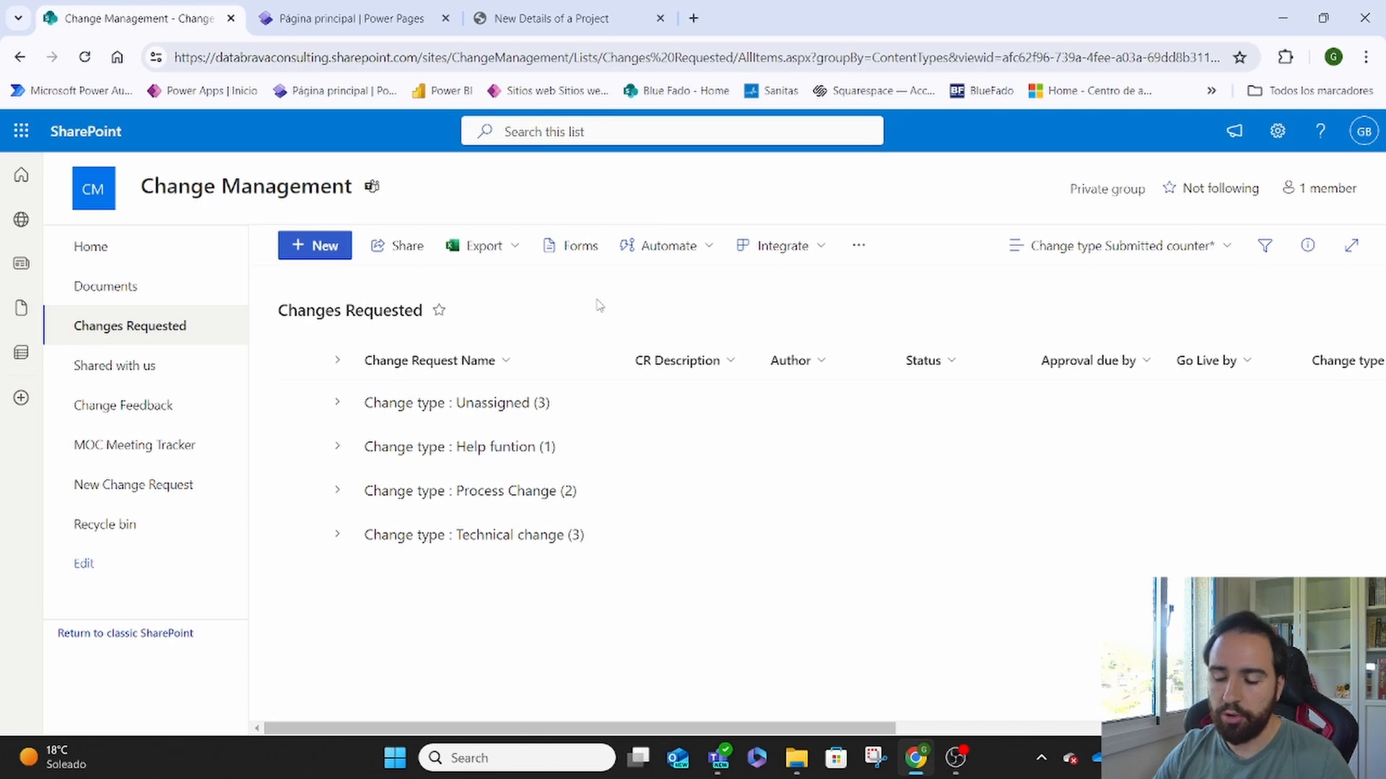
Step: Inspect the requests and their statuses in the Unassigned and Process Change groups, then collapse both groups again
left_click(336, 406)
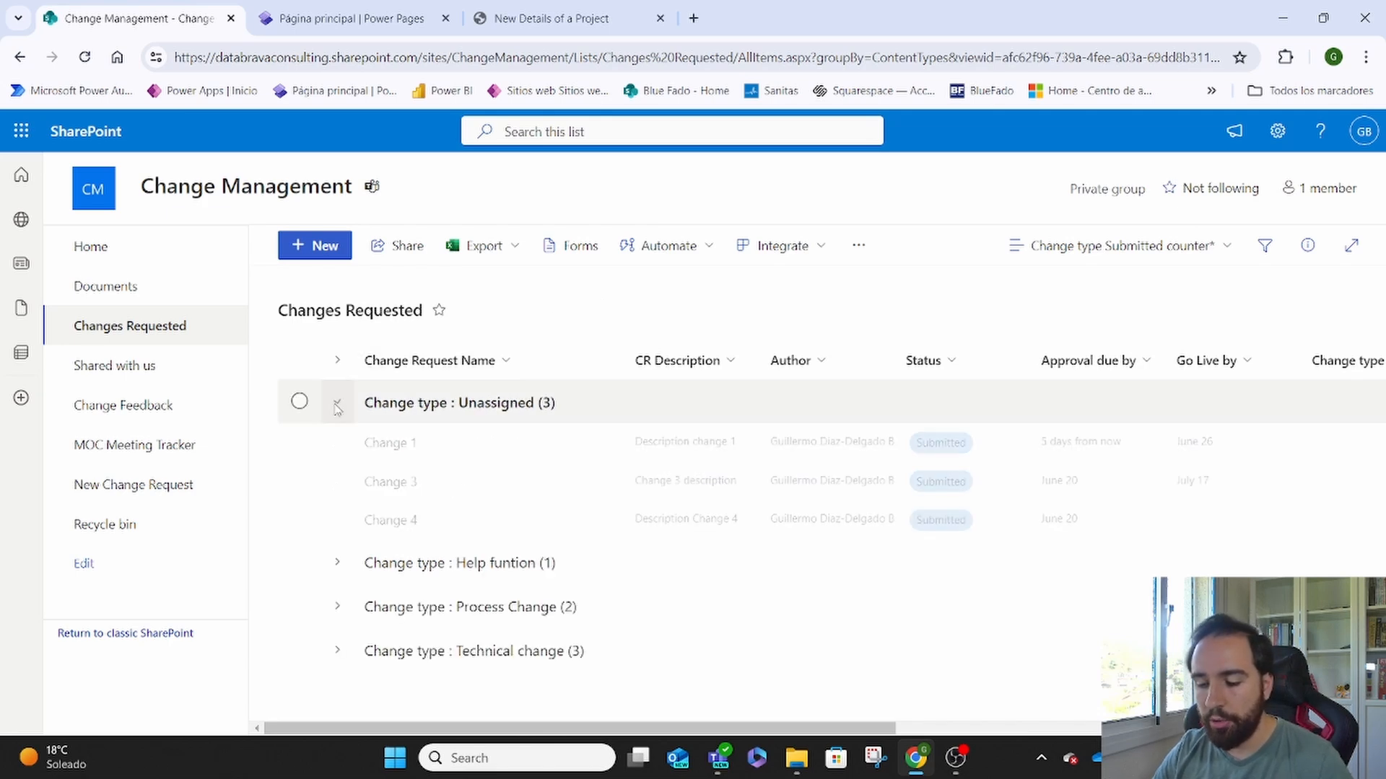
left_click(336, 606)
scroll(361, 649, "down", 1)
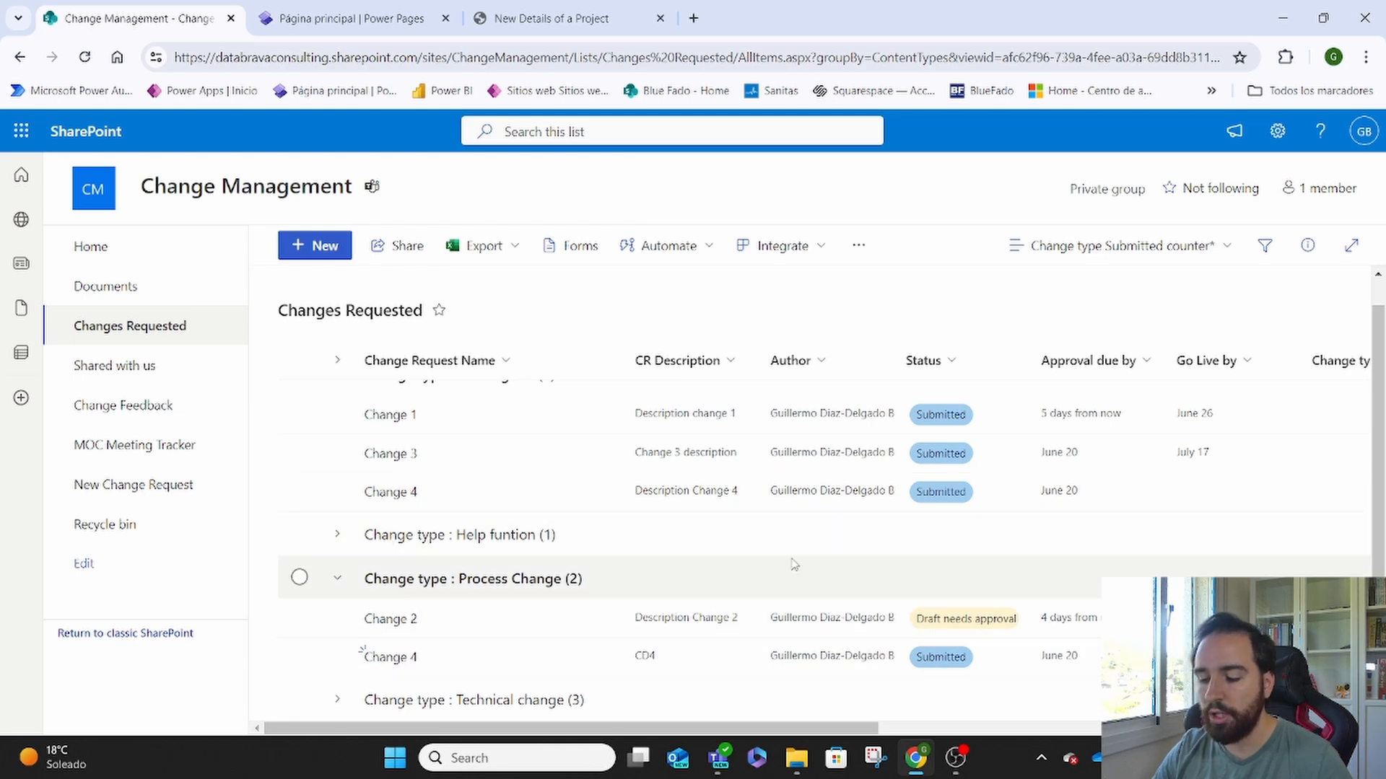
scroll(346, 449, "up", 1)
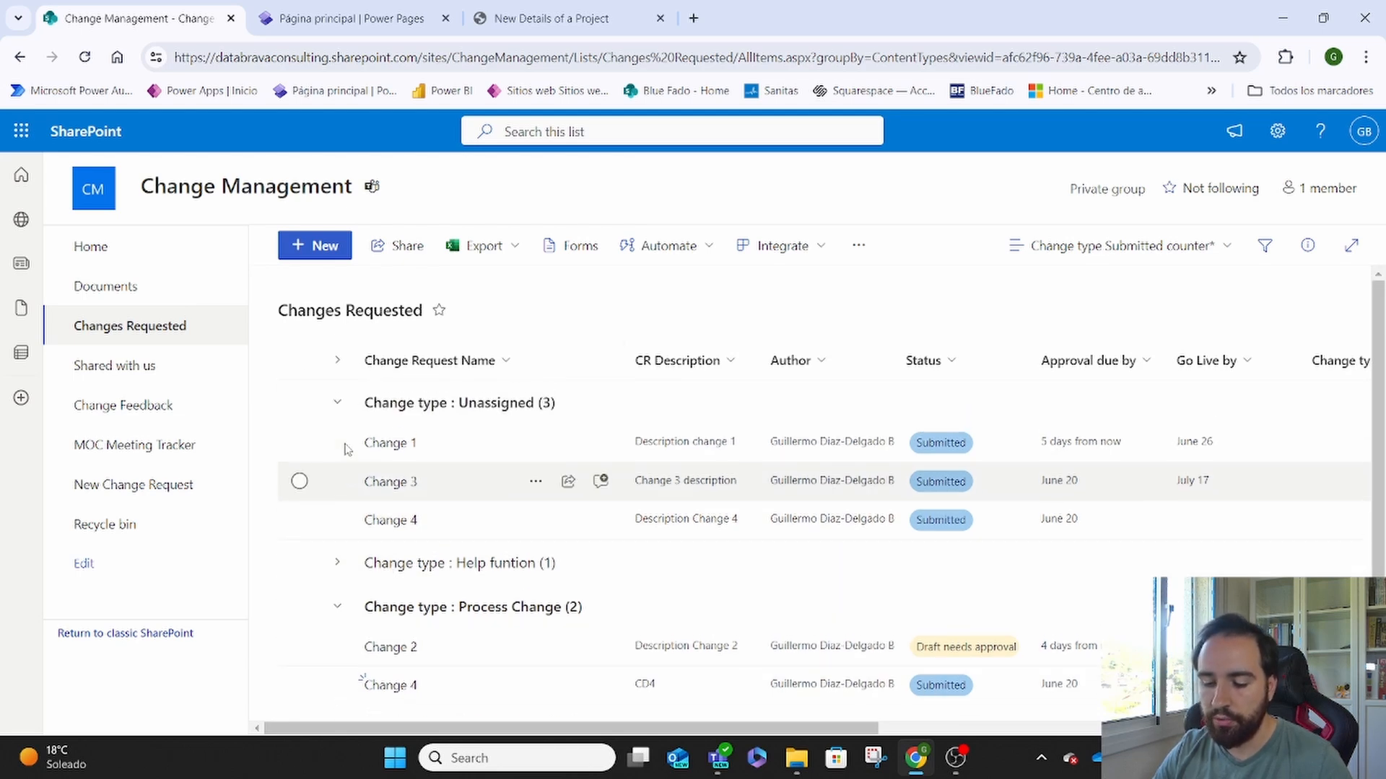
left_click(339, 399)
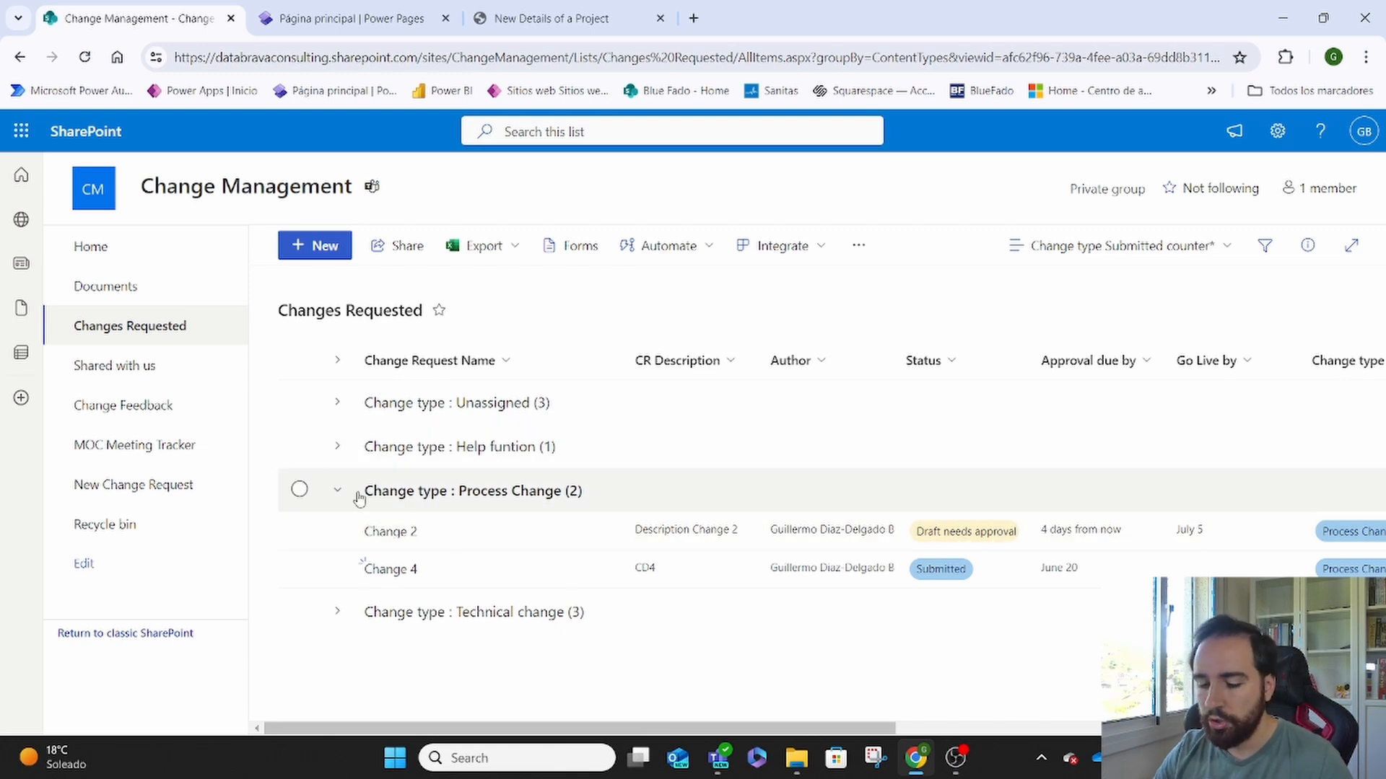
left_click(336, 492)
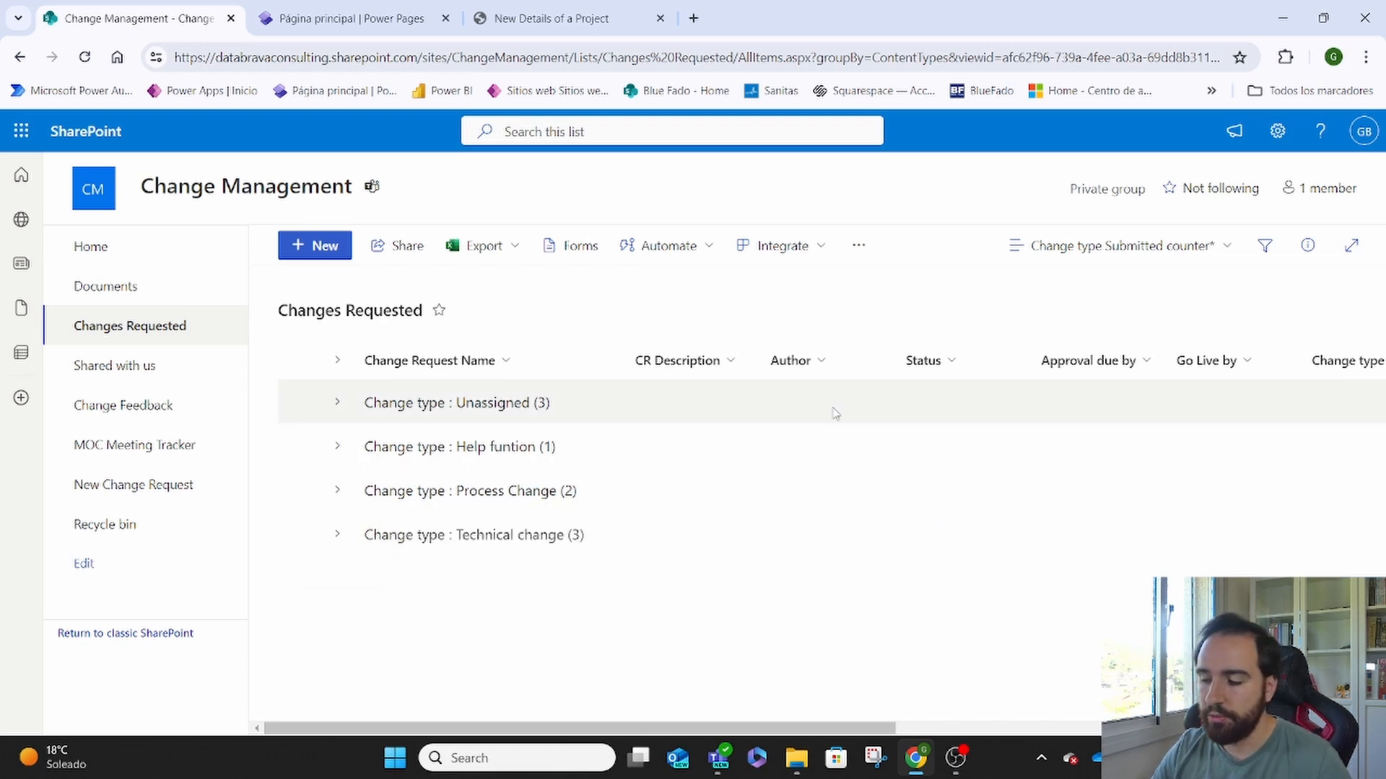
Step: Filter the grouped list by Status so that only Submitted change requests are included
scroll(1162, 407, "right", 2)
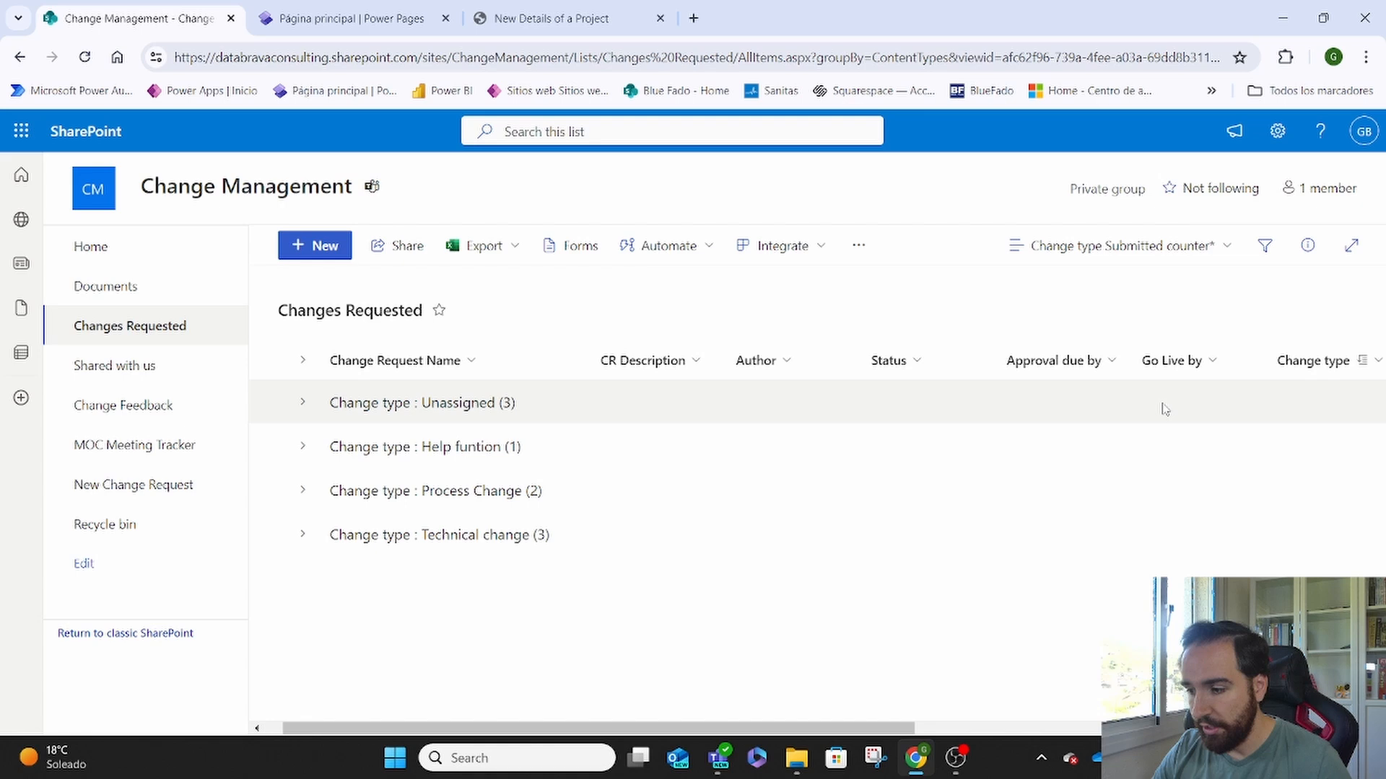
left_click(1264, 250)
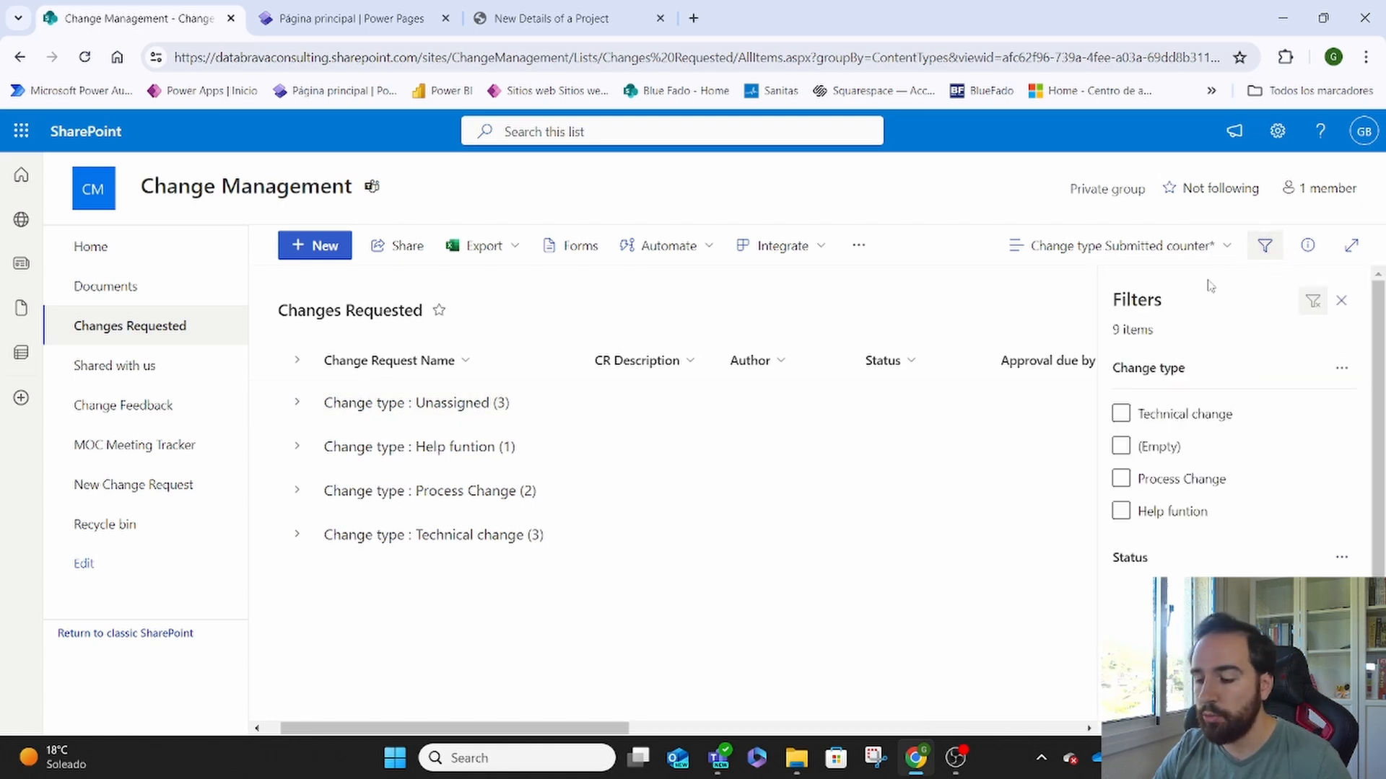
scroll(1195, 461, "down", 3)
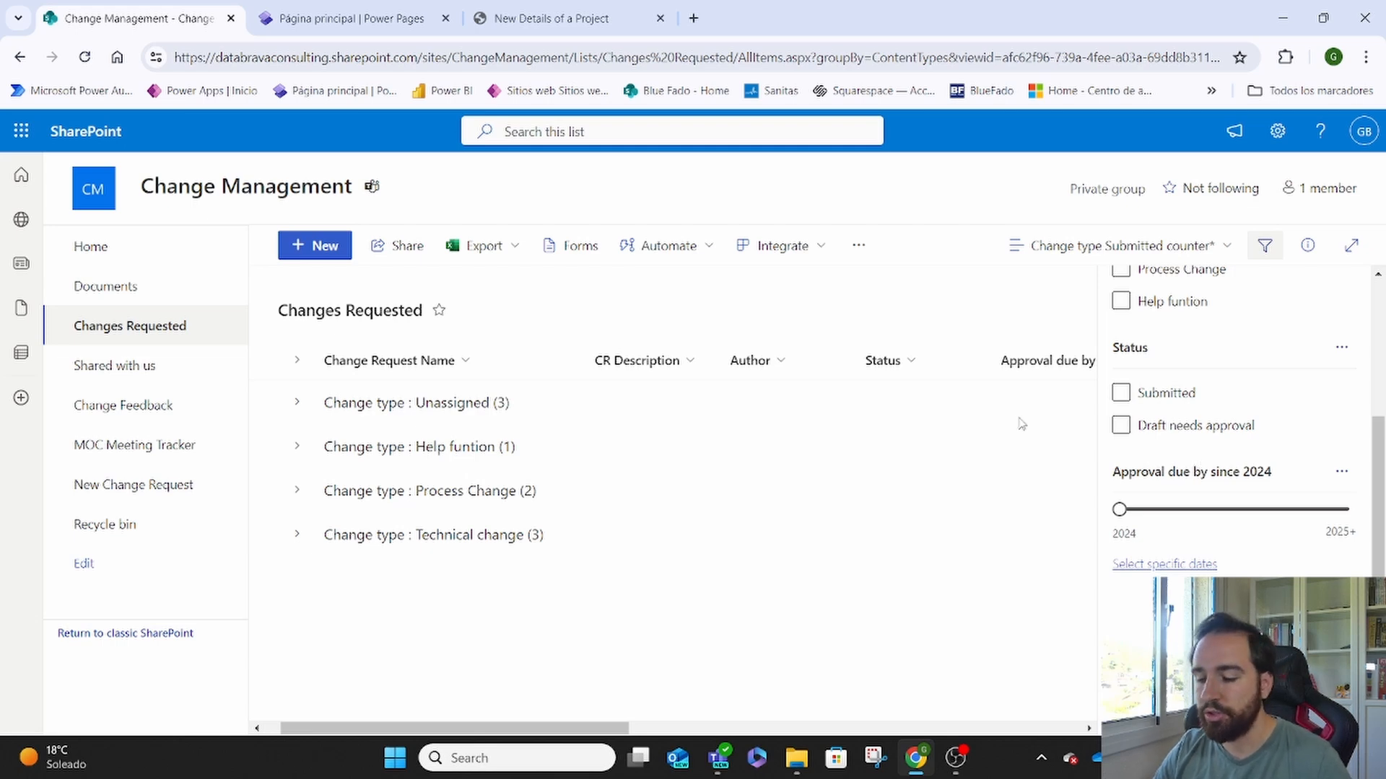
left_click(1264, 436)
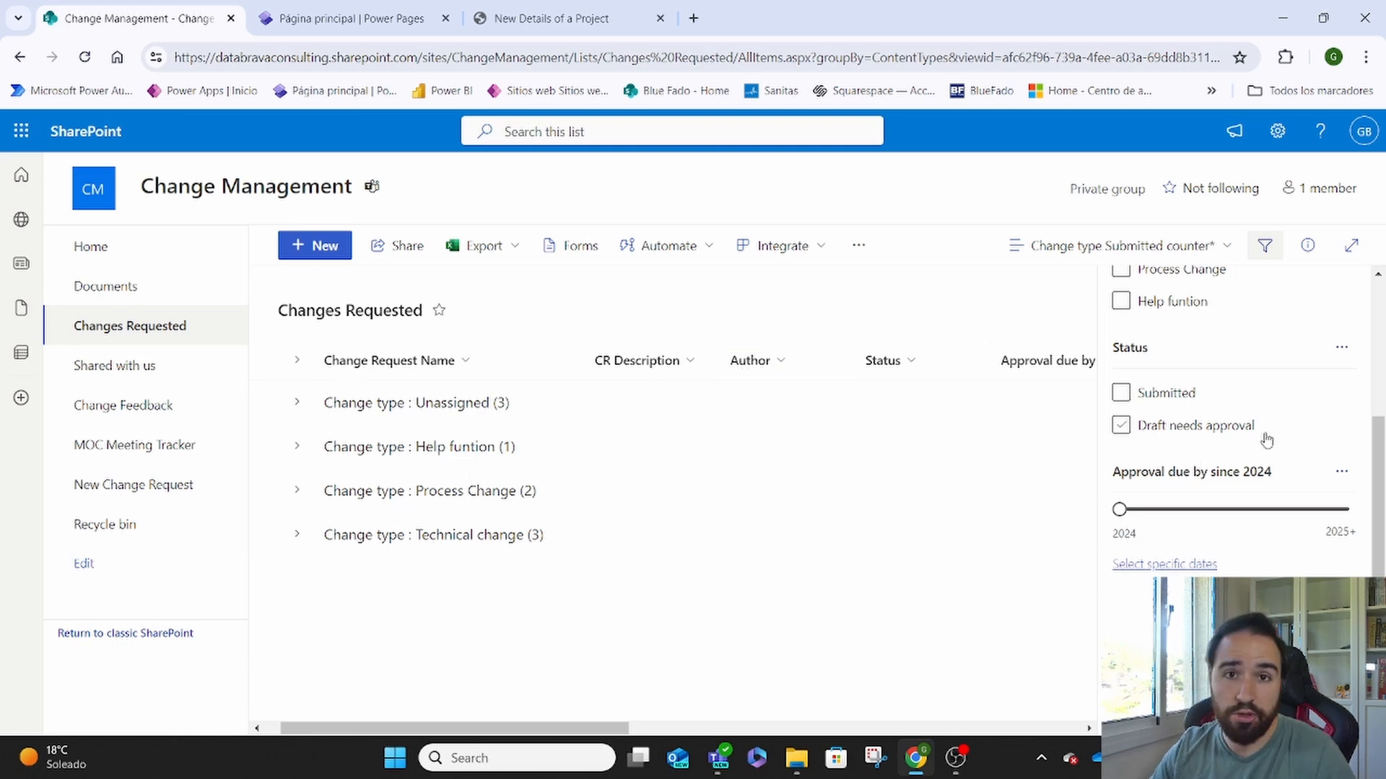
scroll(1267, 439, "up", 3)
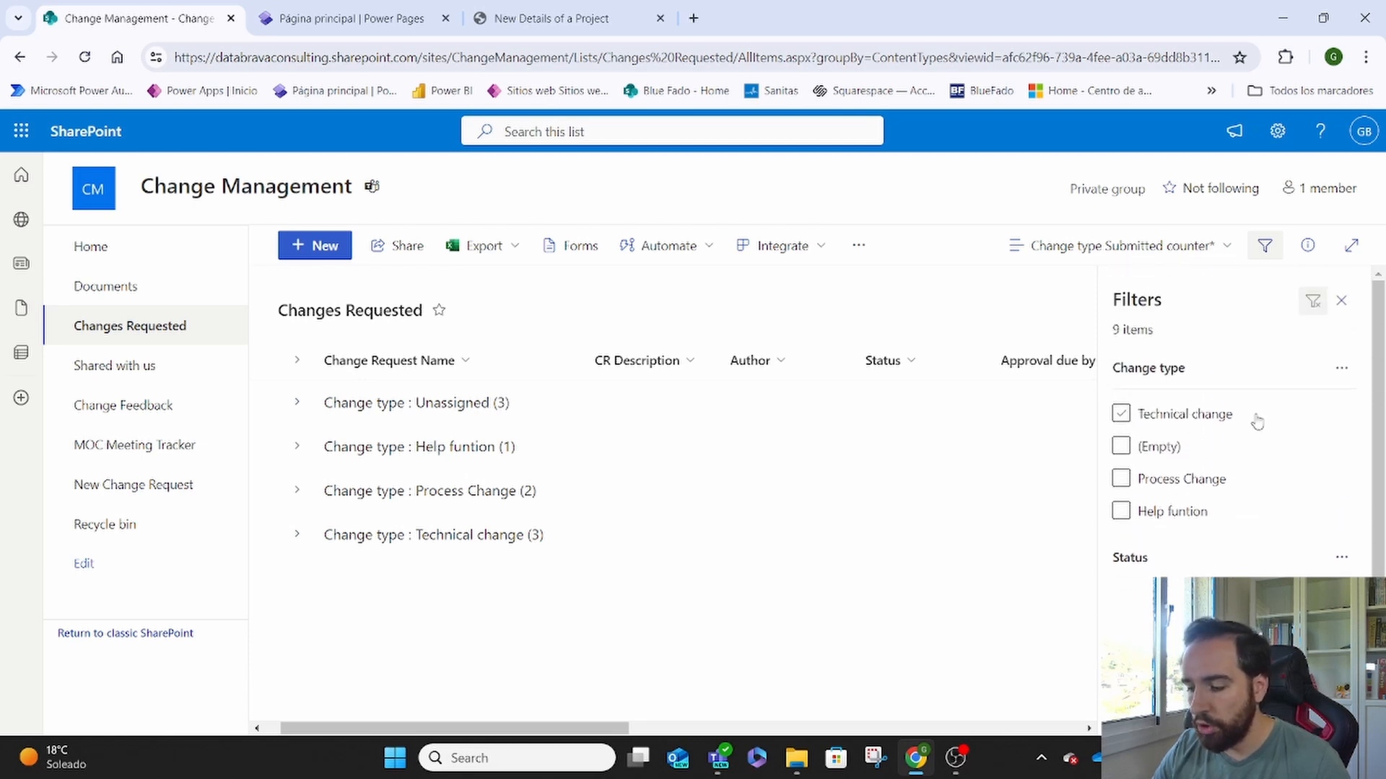
scroll(1229, 402, "down", 2)
left_click(1120, 483)
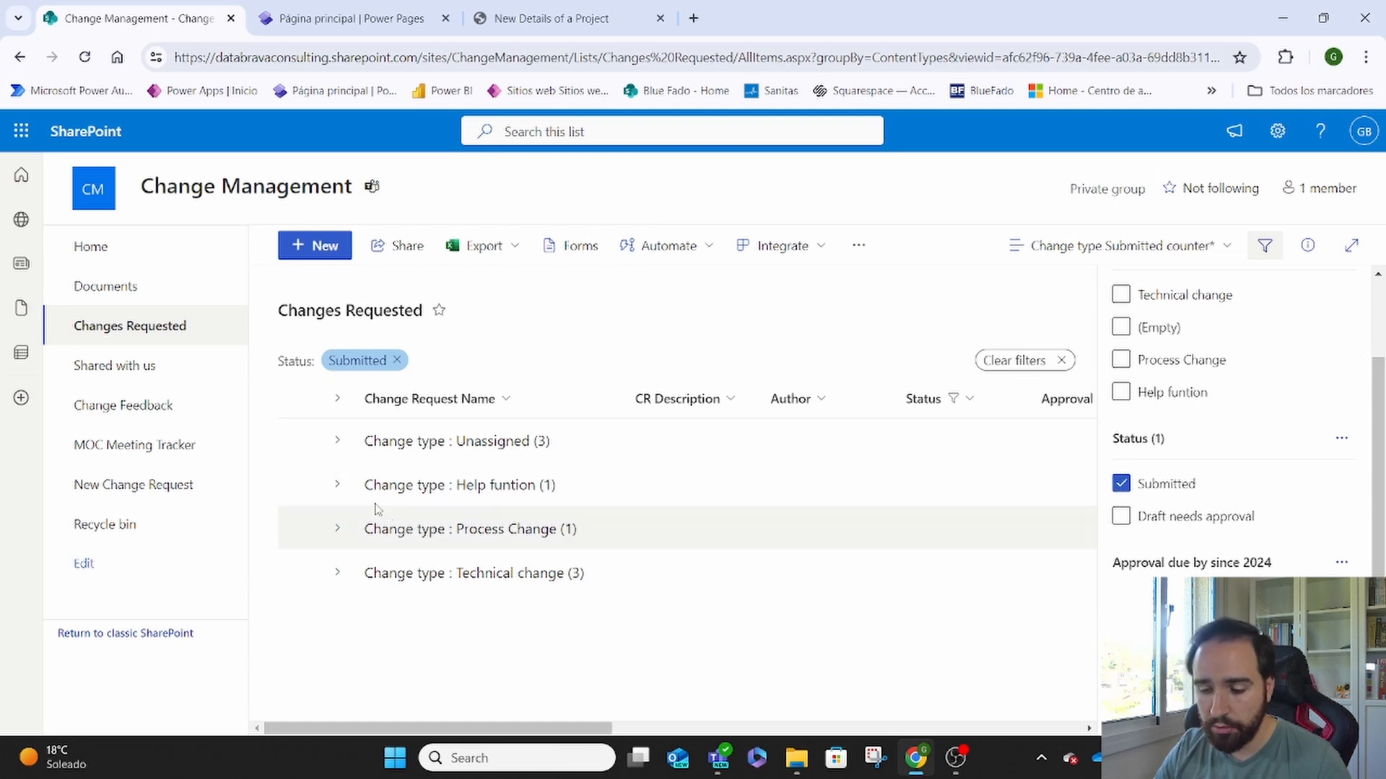
Step: Check the filtered requests inside the Change type groups, close the filter options and leave all groups collapsed
left_click(337, 485)
left_click(334, 588)
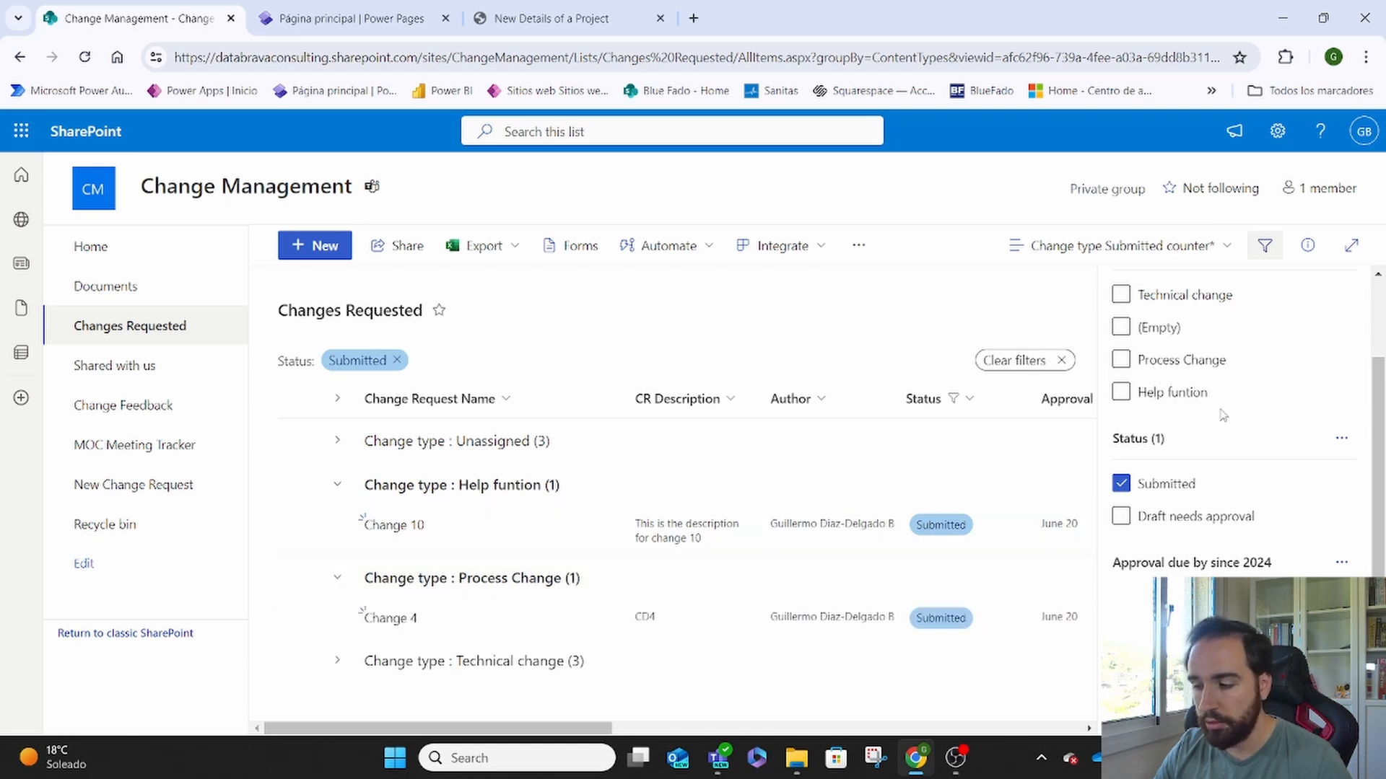
left_click(1265, 247)
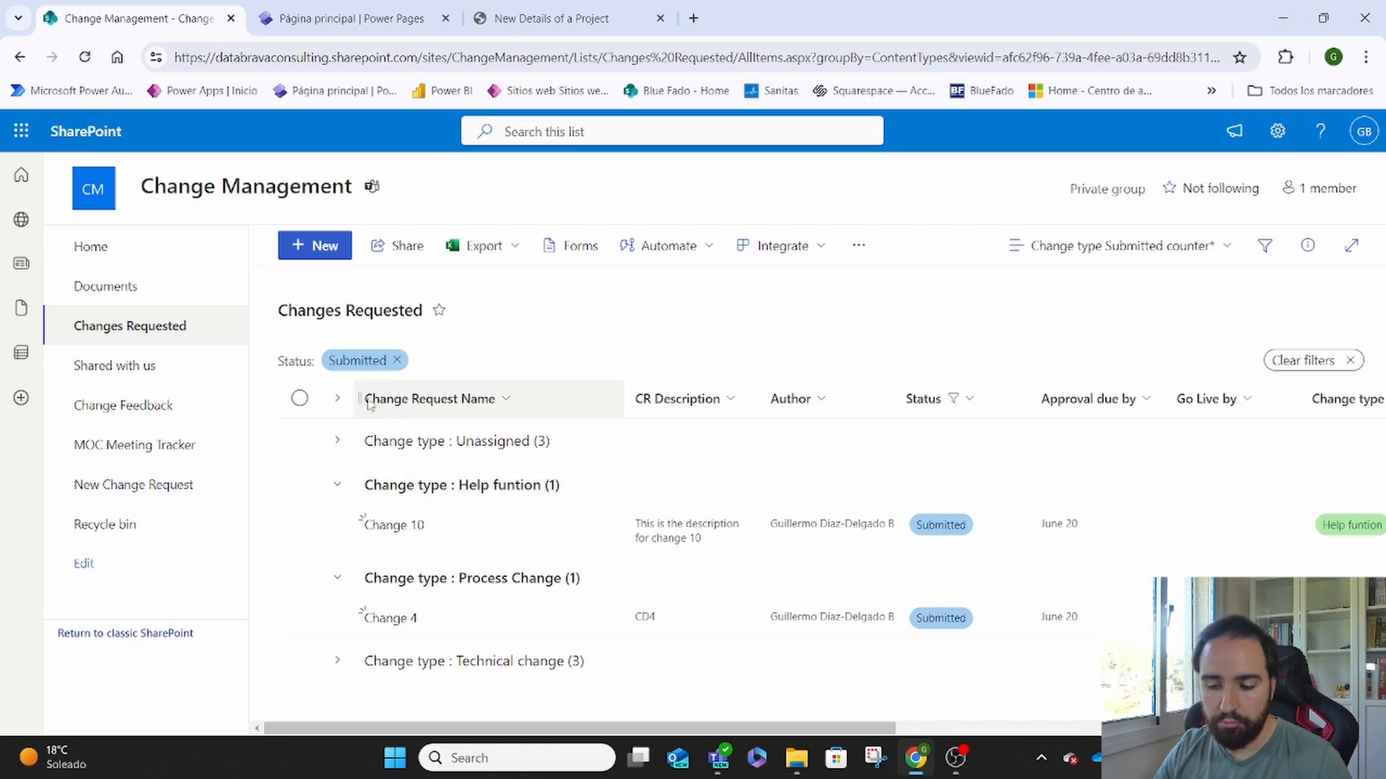
left_click(338, 399)
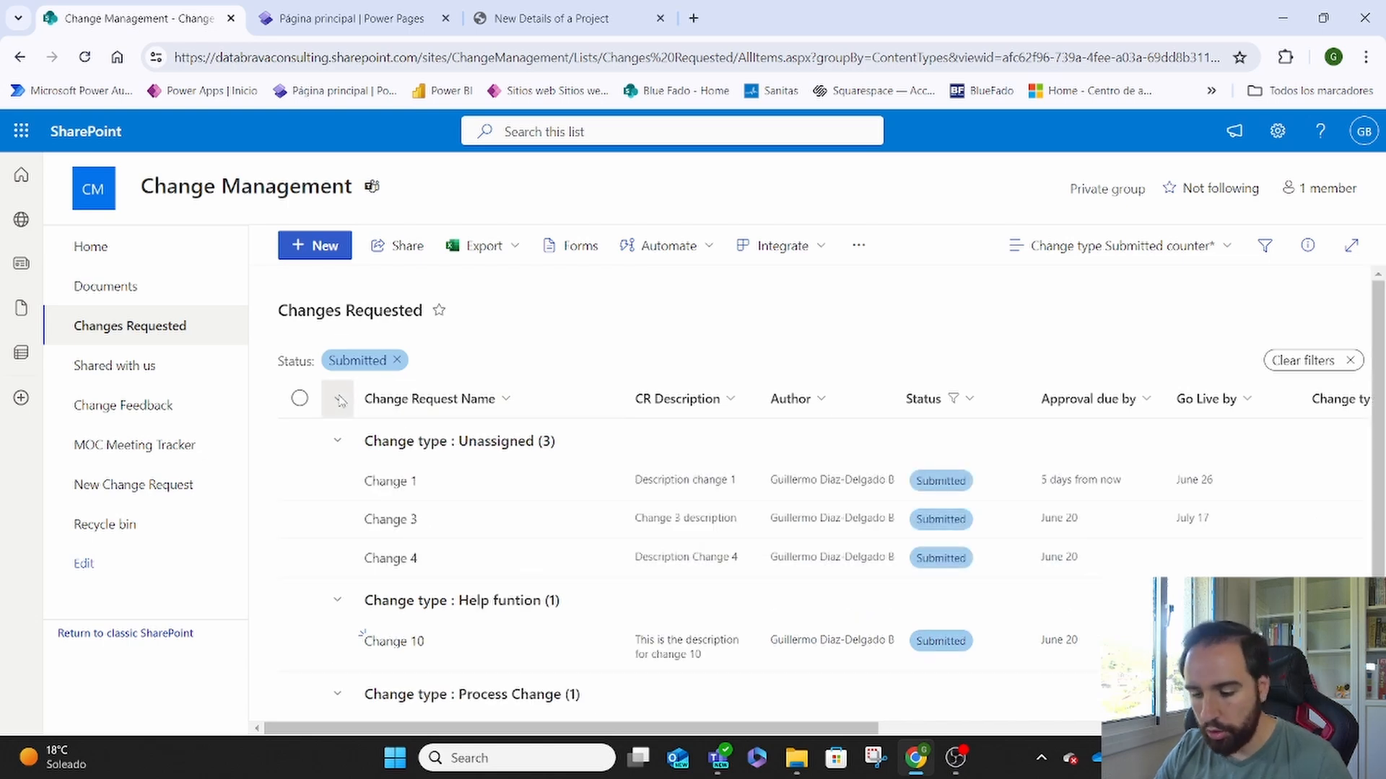
left_click(339, 400)
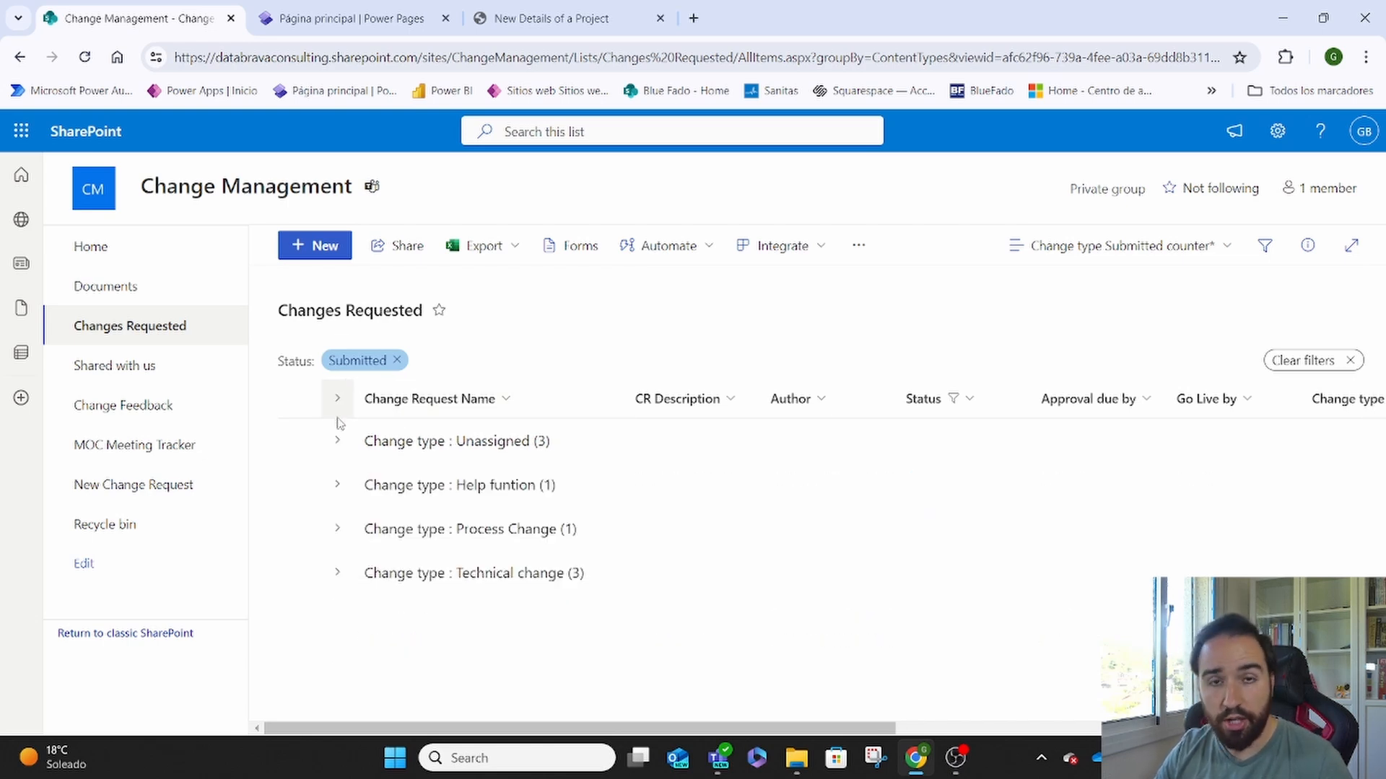
left_click(337, 439)
left_click(339, 399)
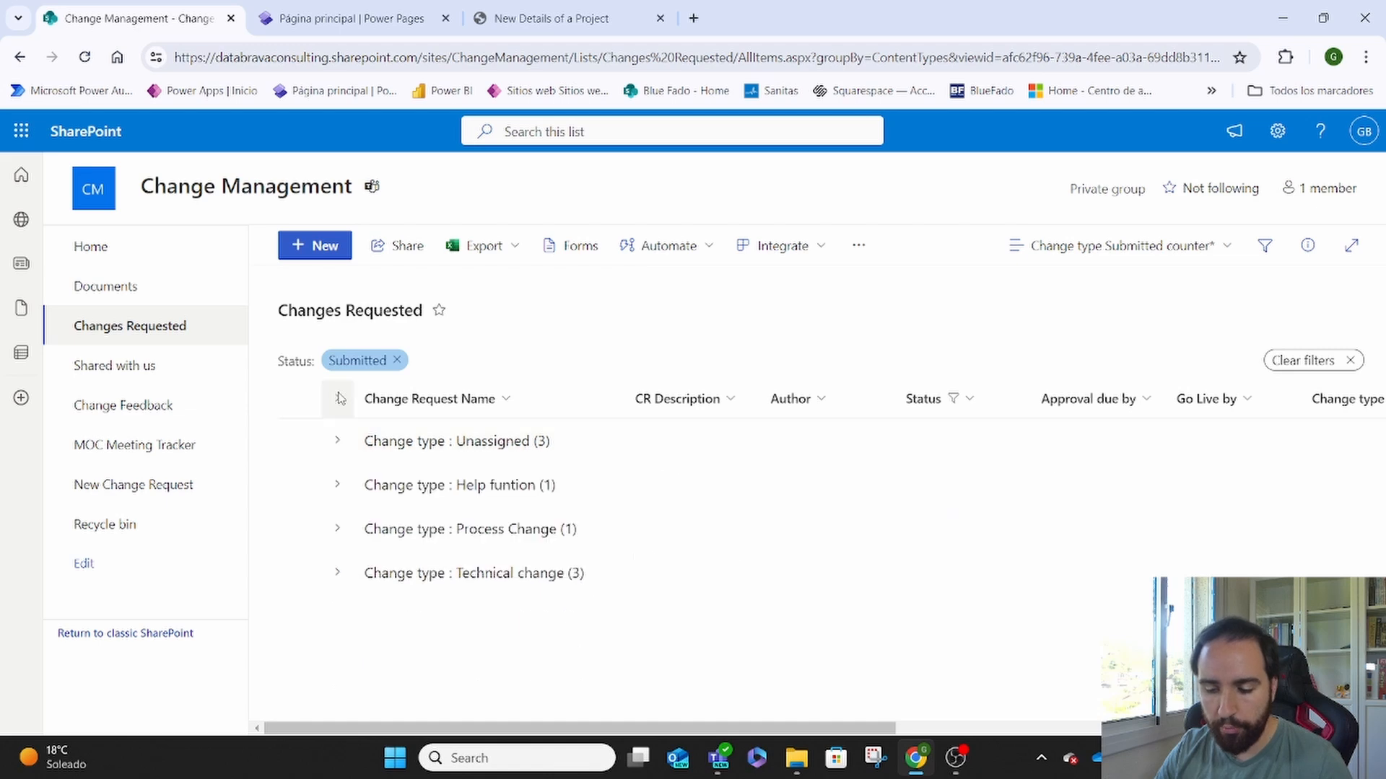
Step: Save the grouping and Submitted filter to the current view under its existing name, Change type Submitted counter
left_click(1226, 253)
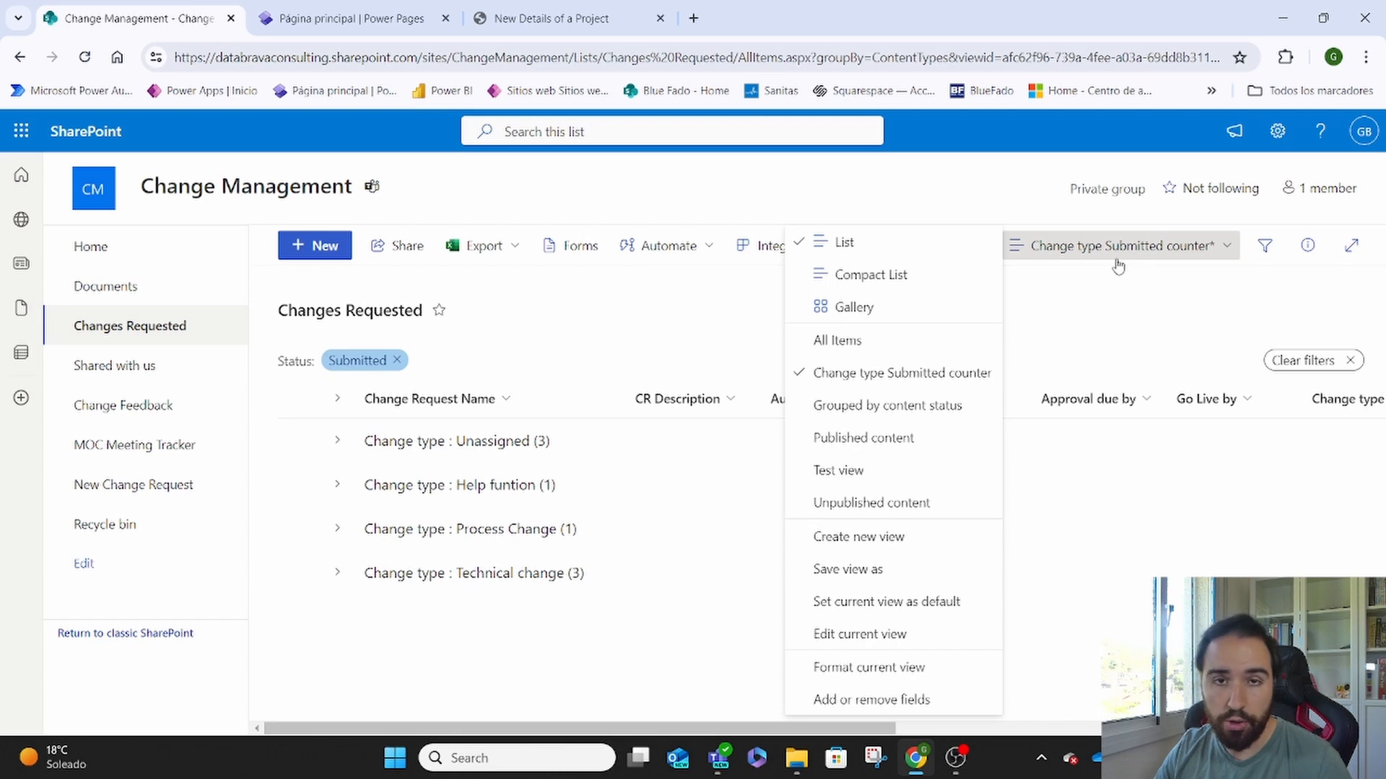
left_click(835, 570)
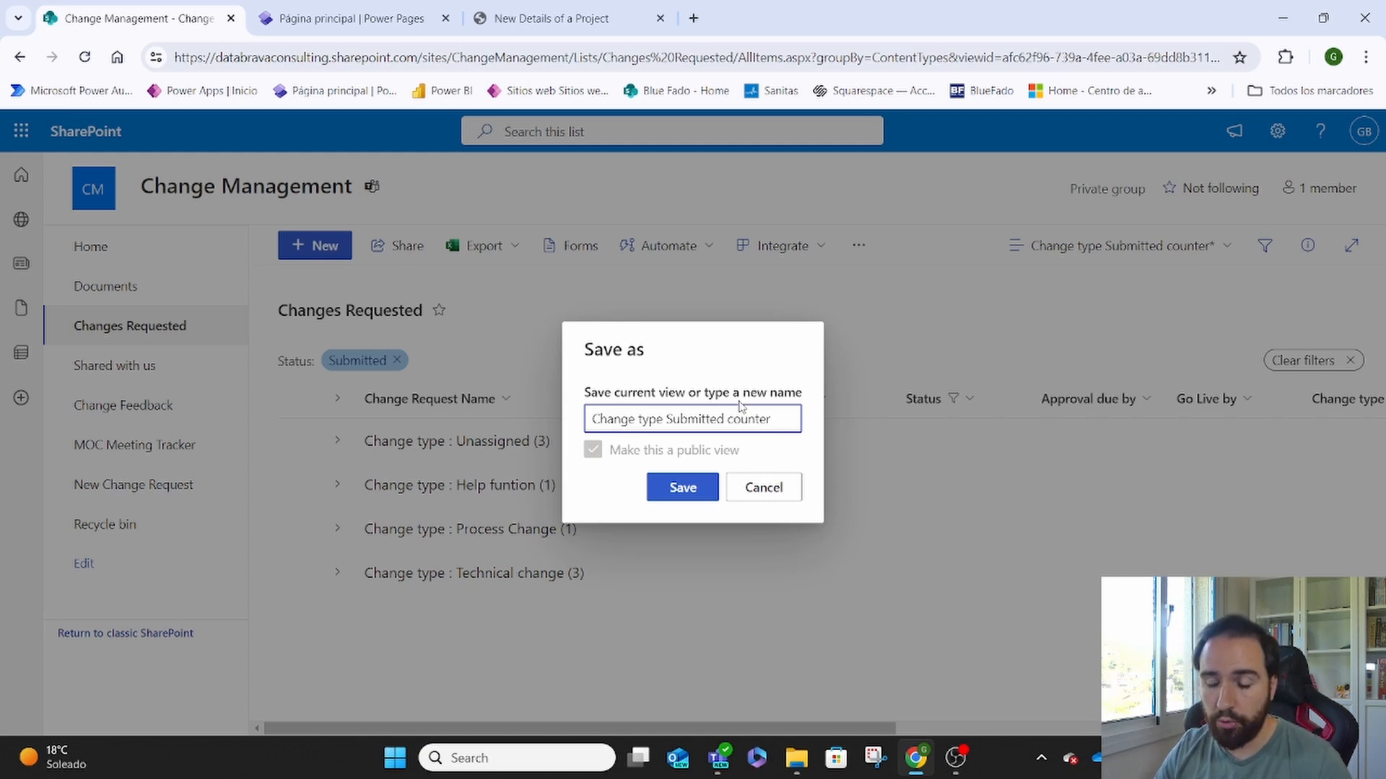
left_click(684, 486)
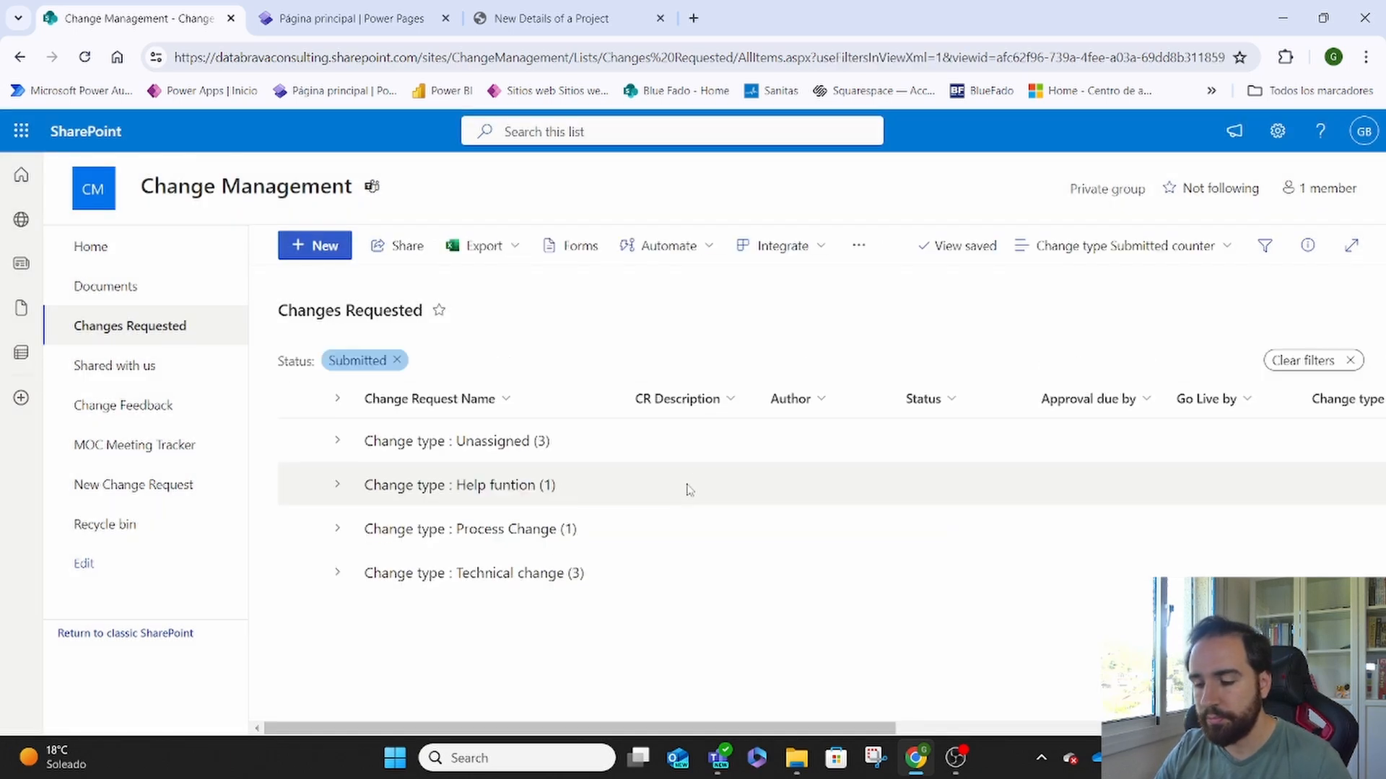
Step: Look at the All Items and Grouped by content status views for comparison and return to Change type Submitted counter
left_click(1209, 249)
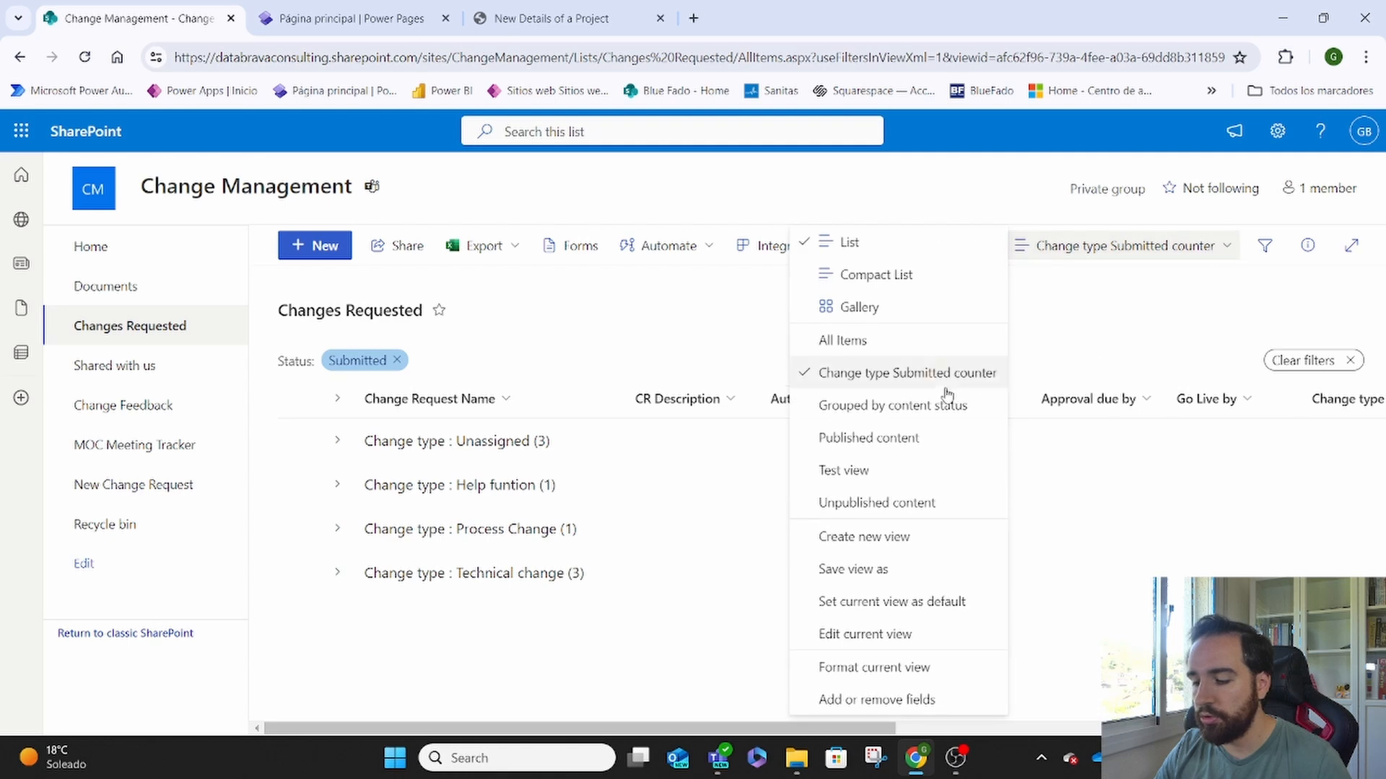
left_click(857, 345)
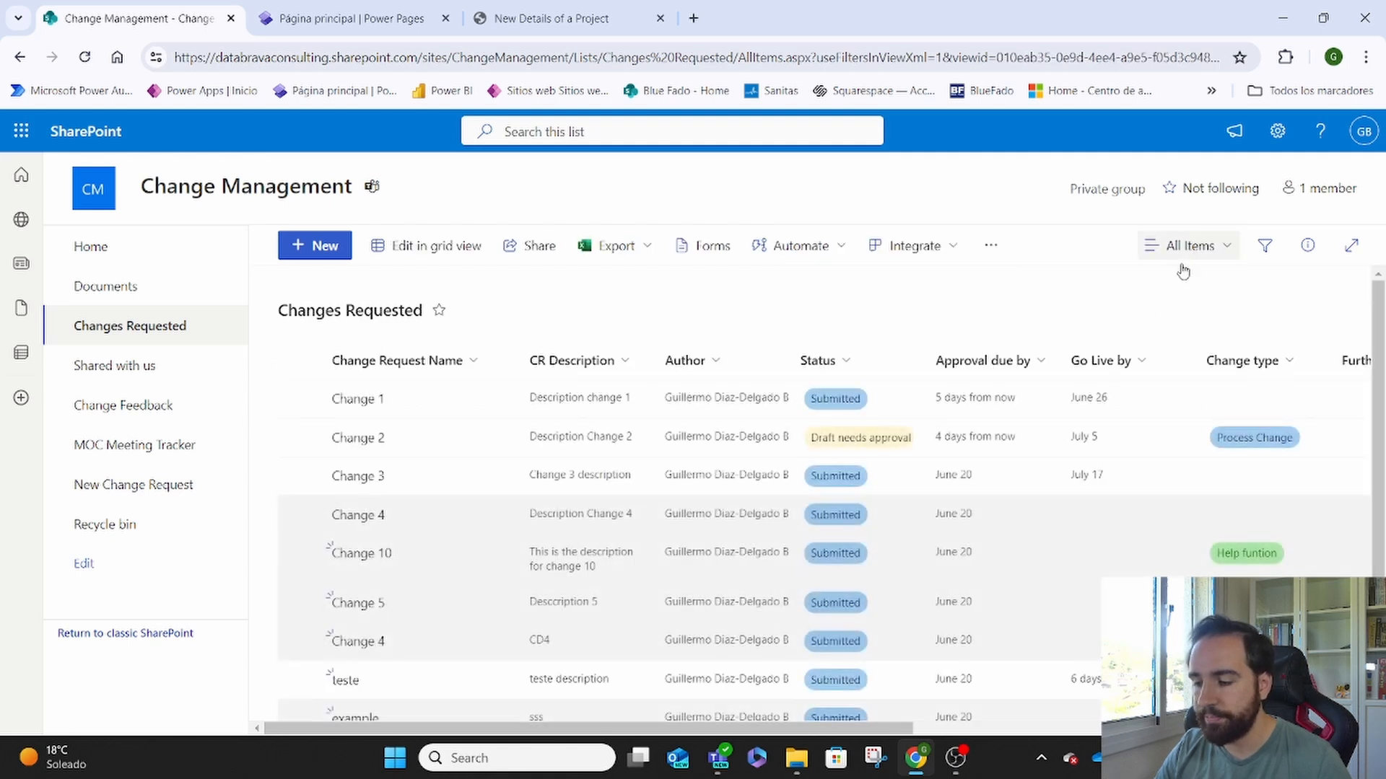
left_click(1218, 249)
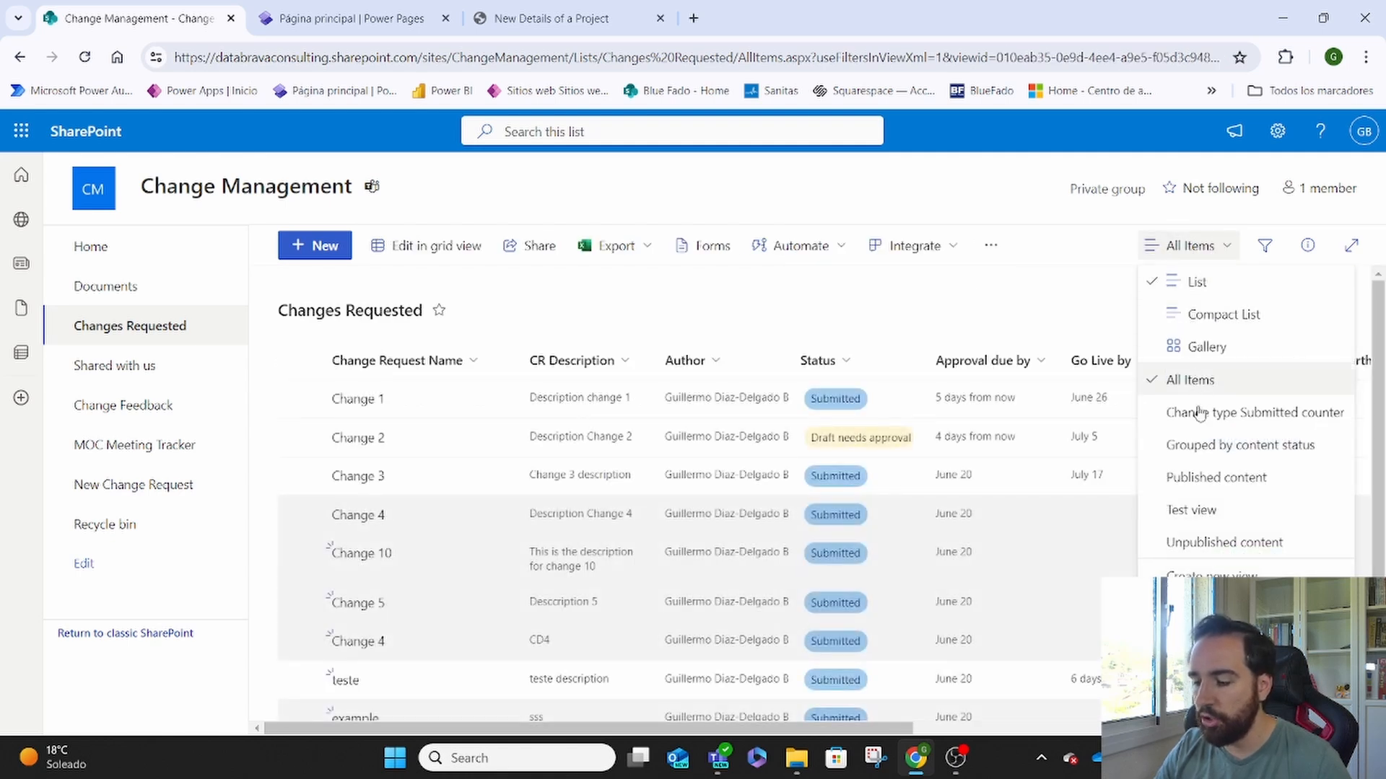
left_click(1210, 446)
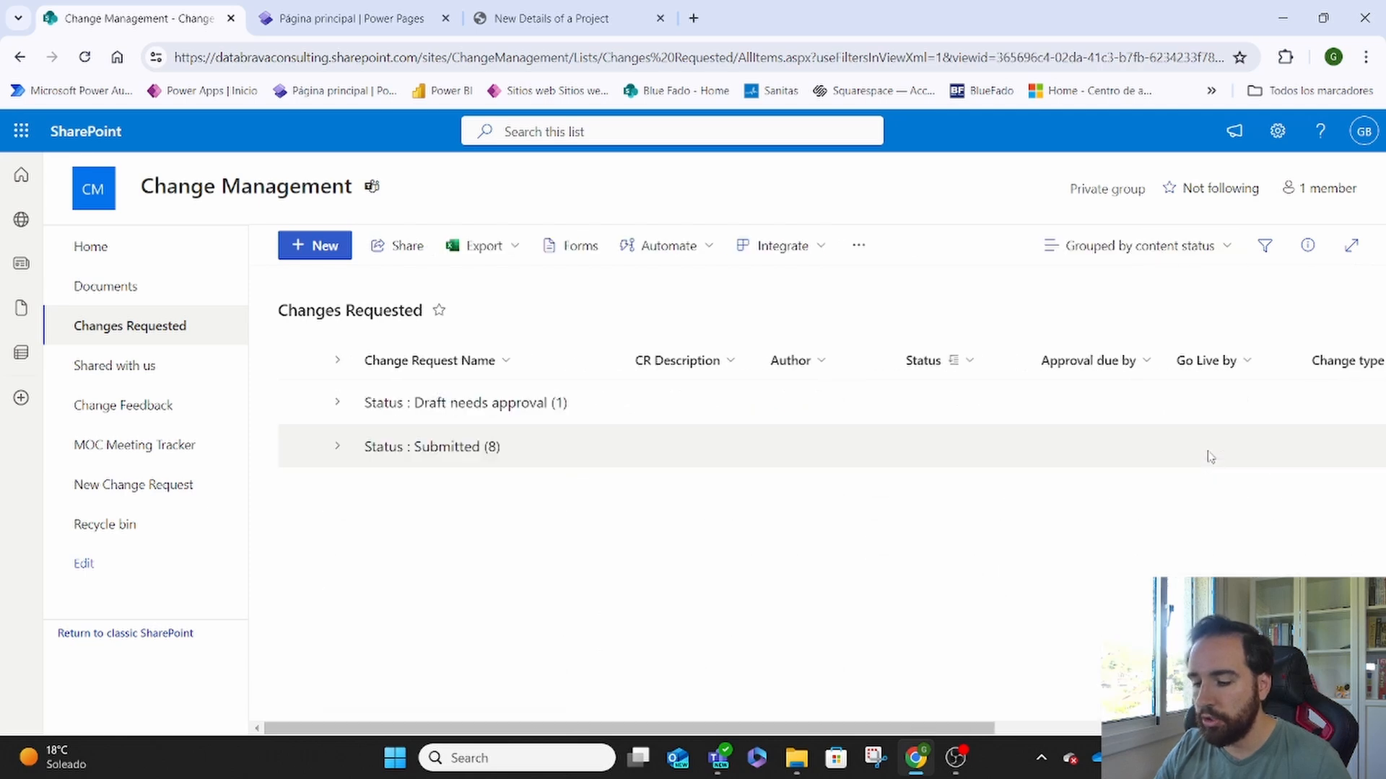
left_click(1194, 246)
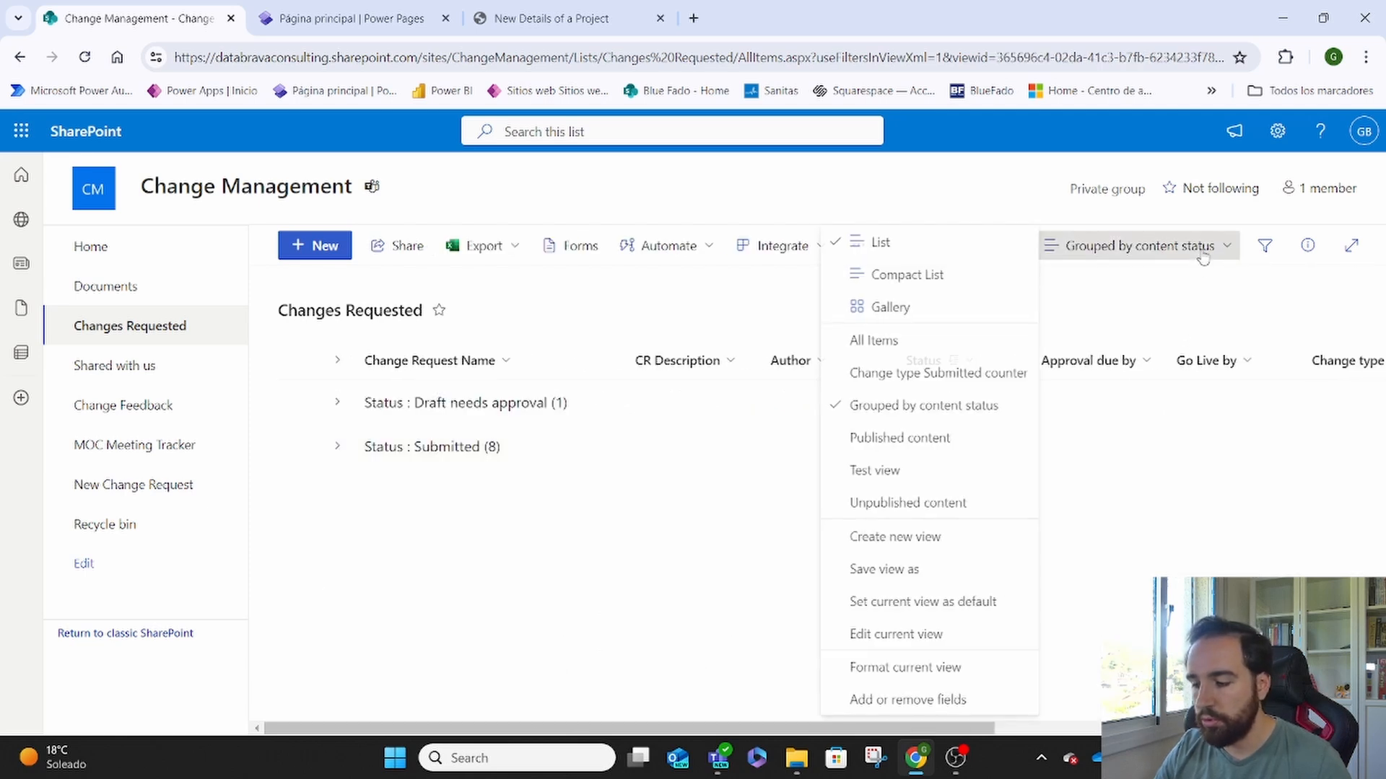
left_click(874, 381)
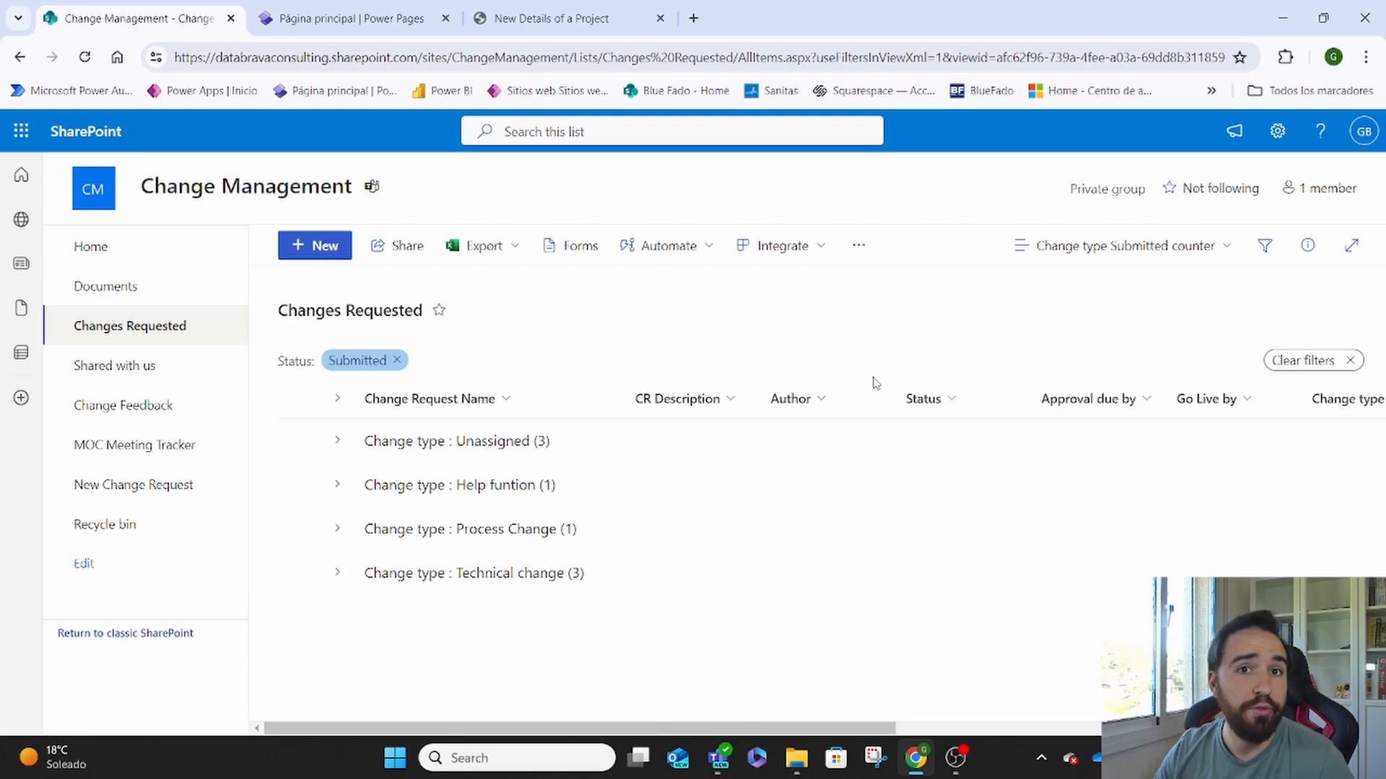
Step: Make Change type Submitted counter the default view, then reopen Changes Requested from the site's home page and collapse all its groups
left_click(1189, 258)
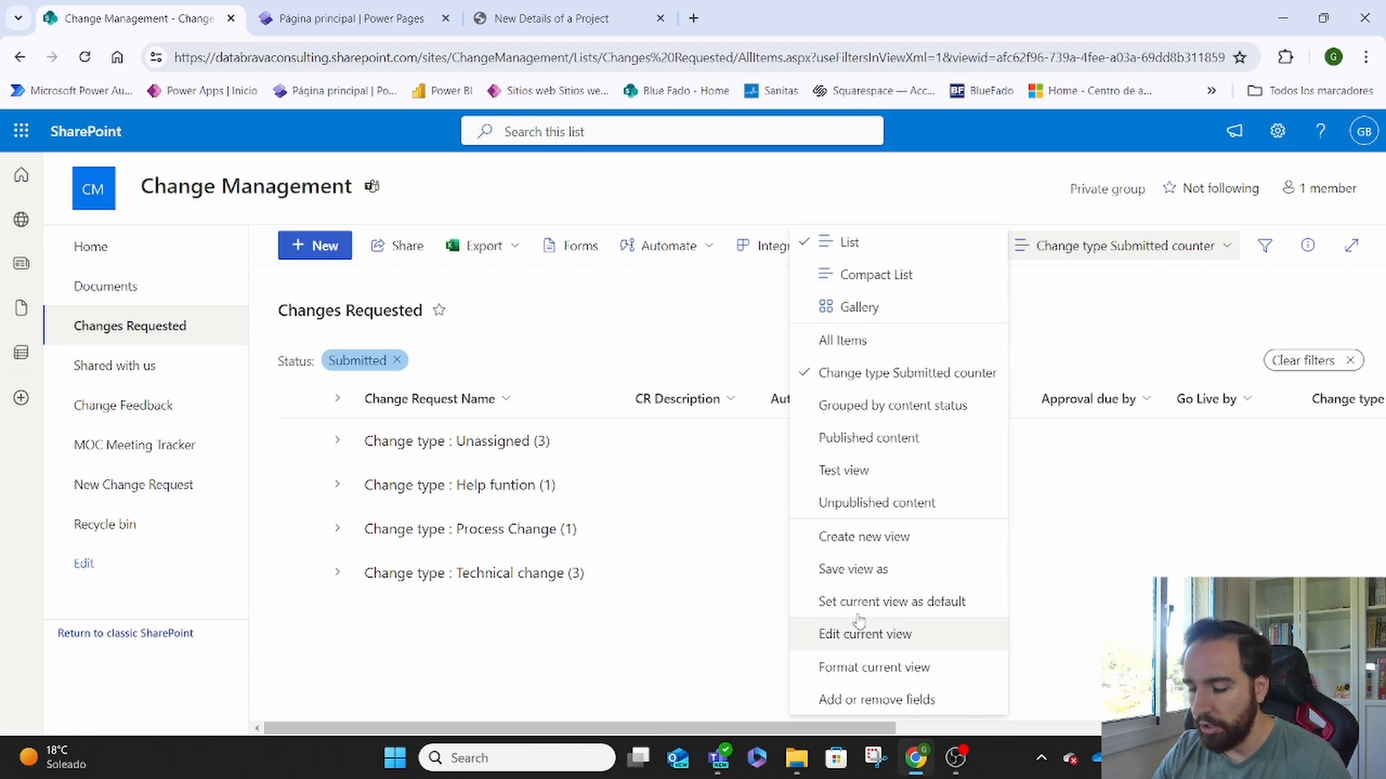
left_click(908, 604)
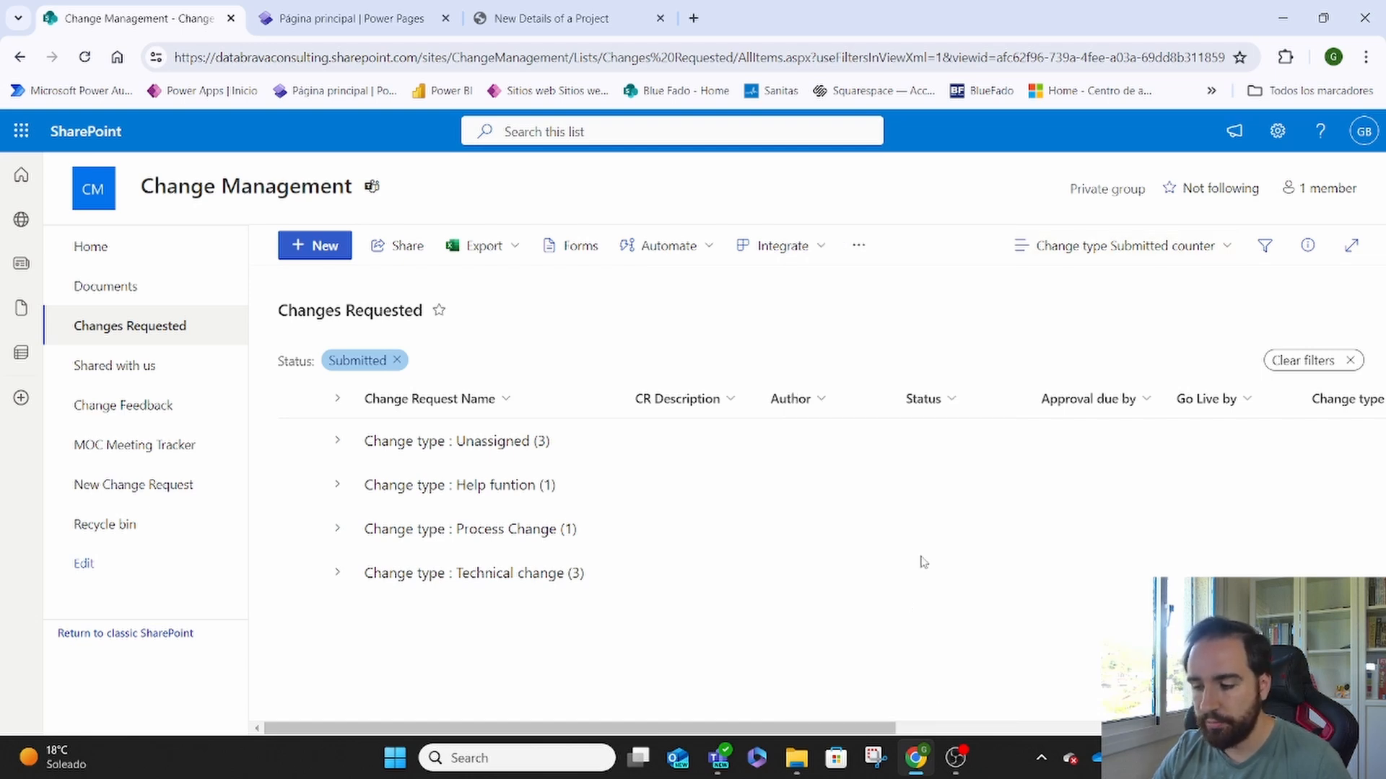
left_click(119, 246)
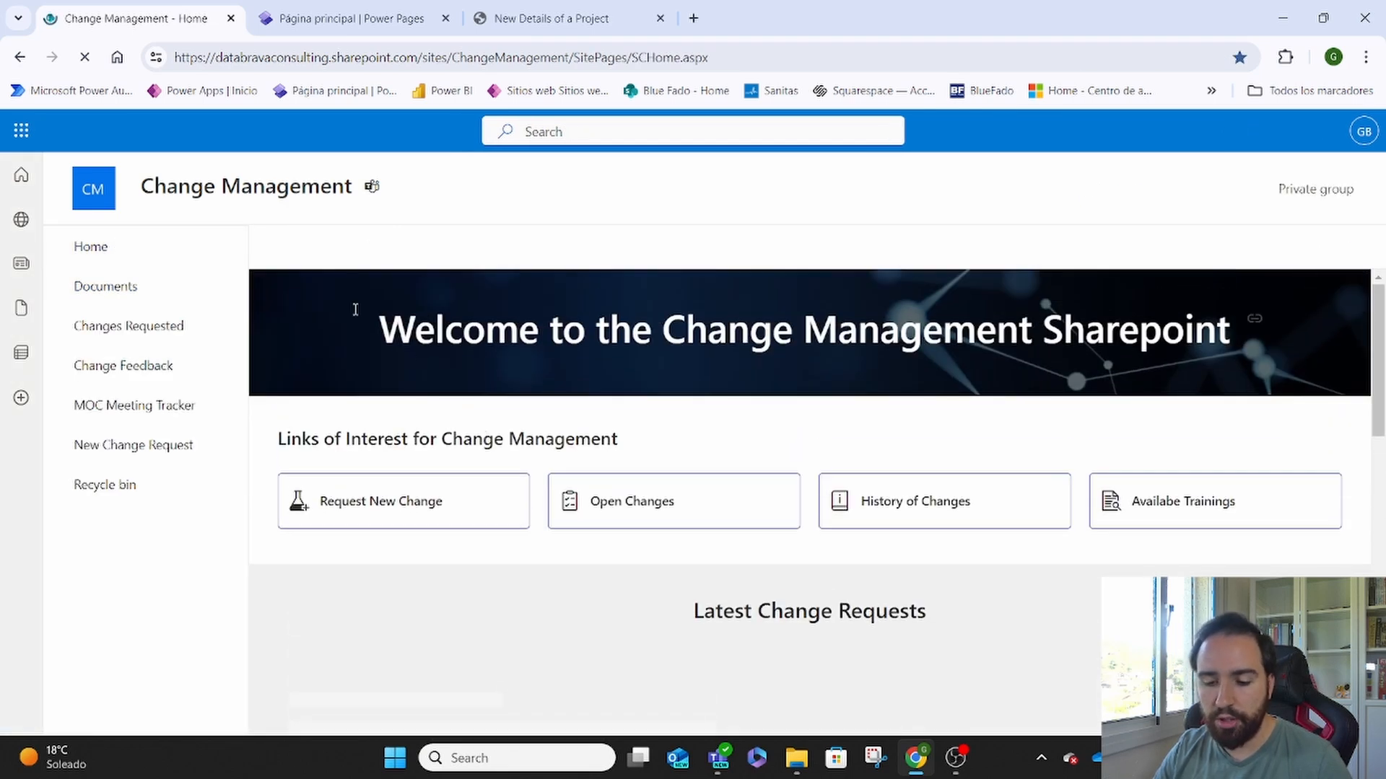
left_click(94, 330)
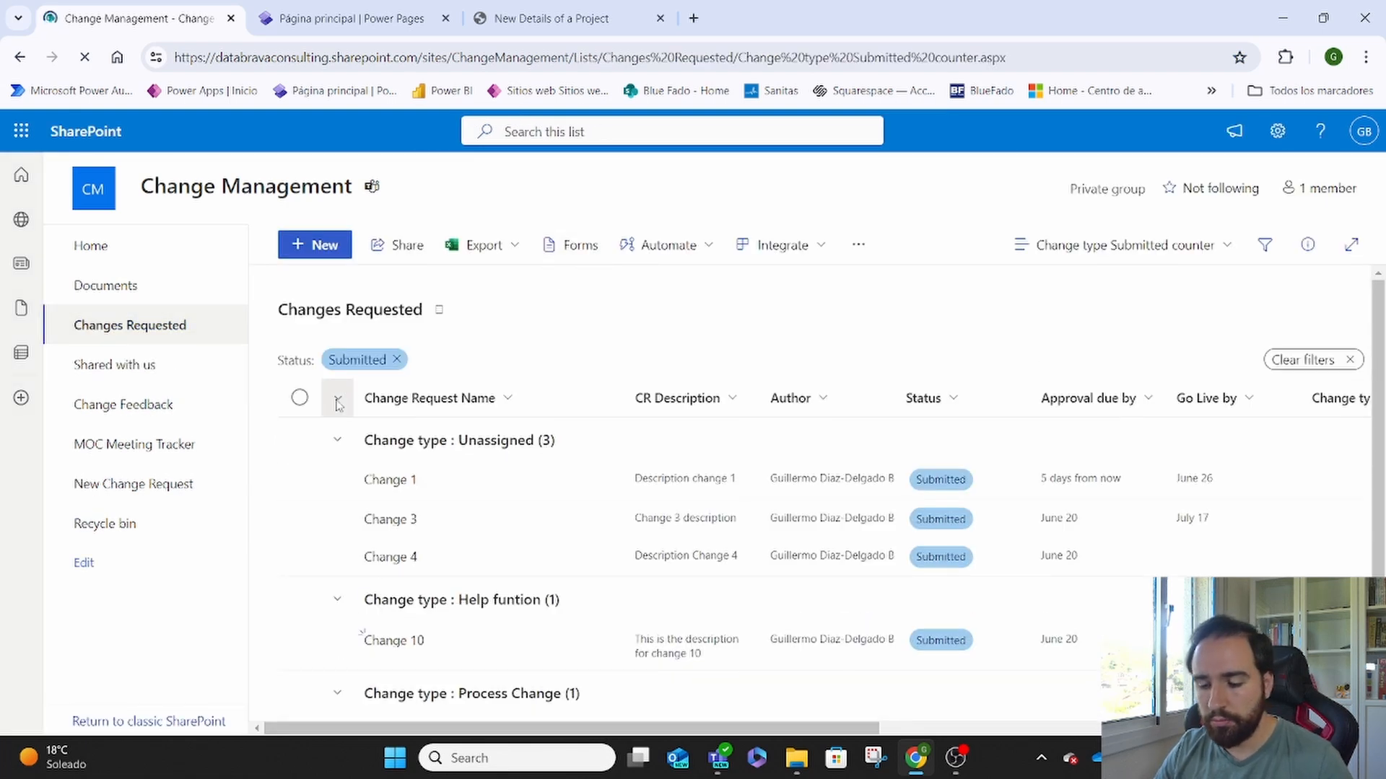
left_click(337, 402)
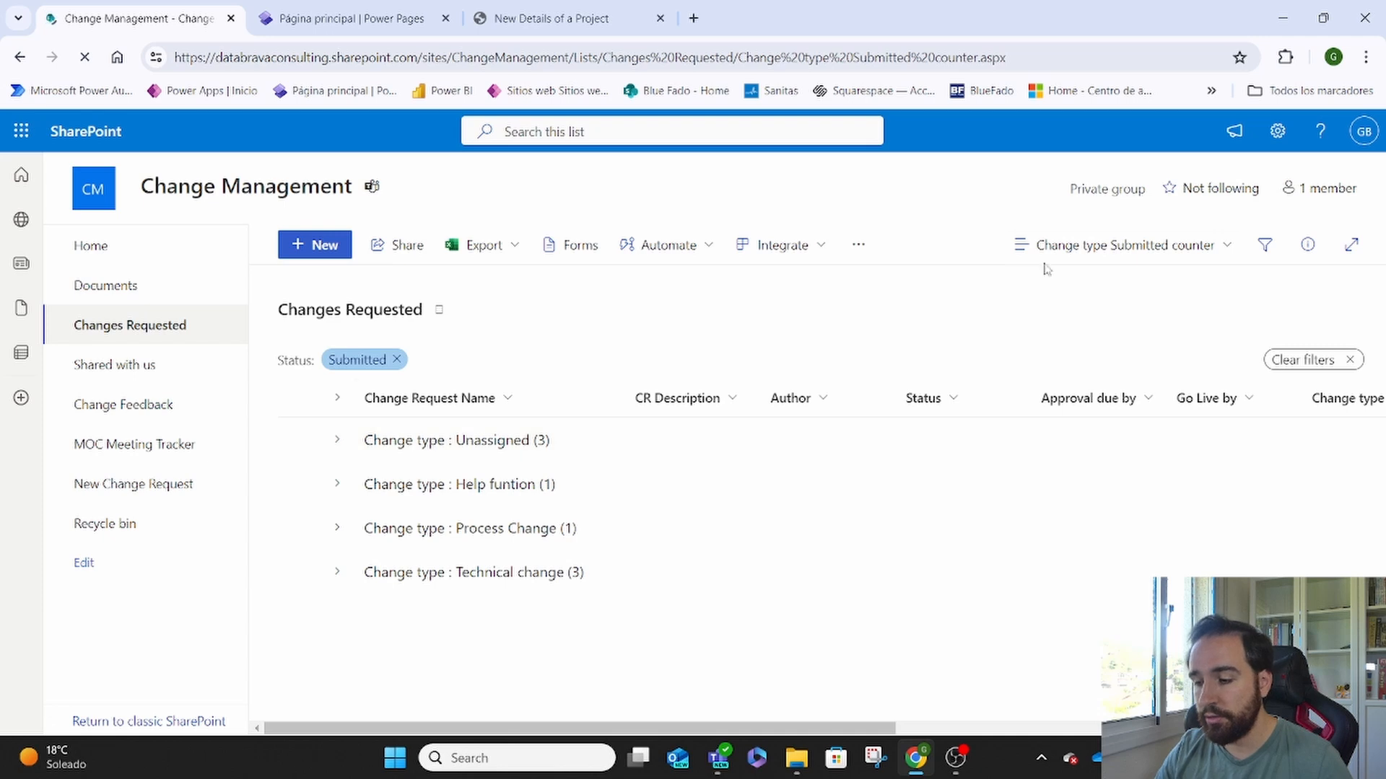